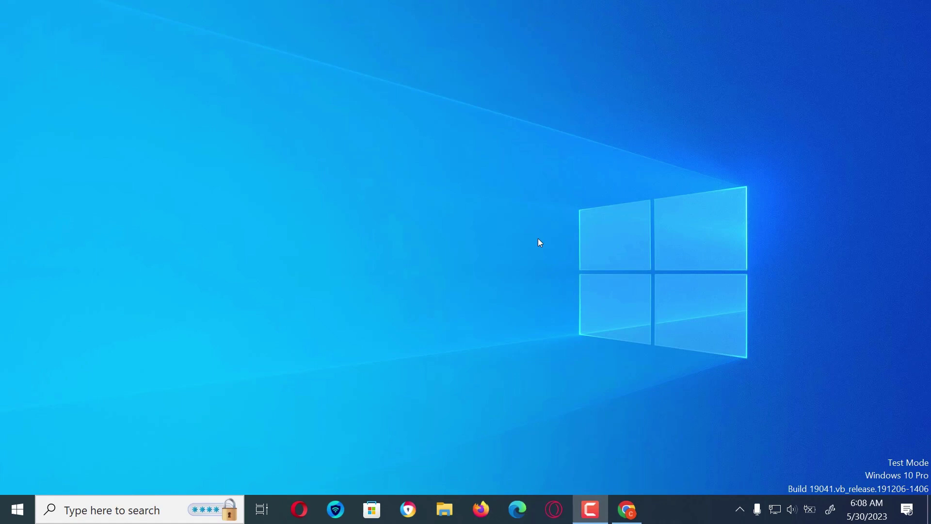
Step: Launch Task Manager from a Start search for 'ta' and maximize it
key("super")
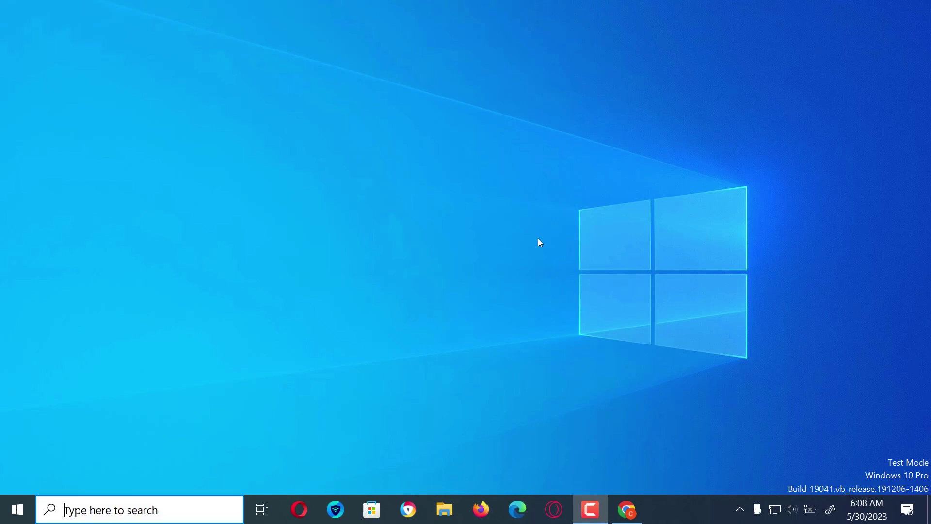
type("ta")
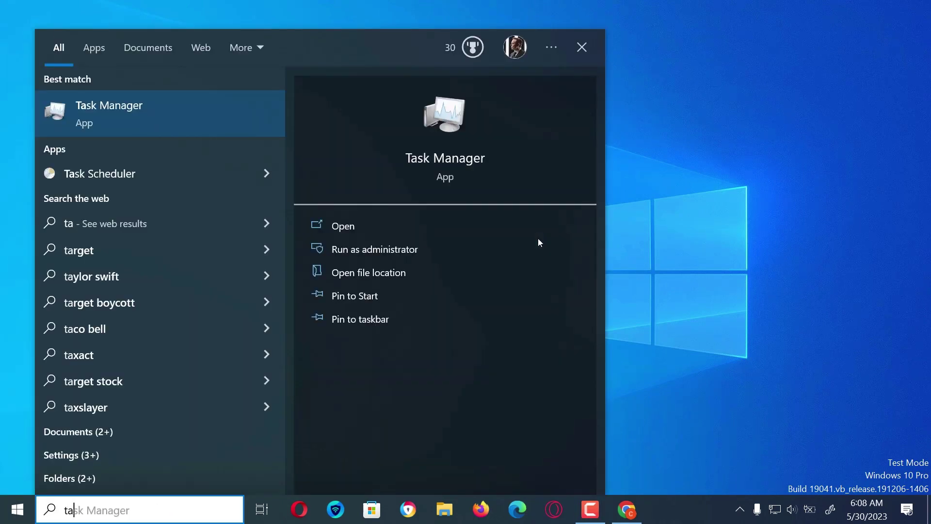
left_click(104, 106)
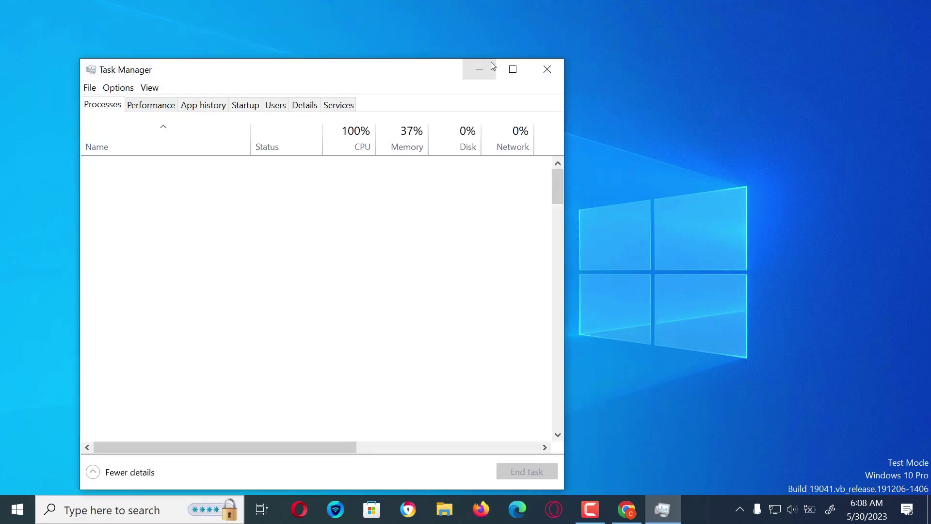
left_click(512, 71)
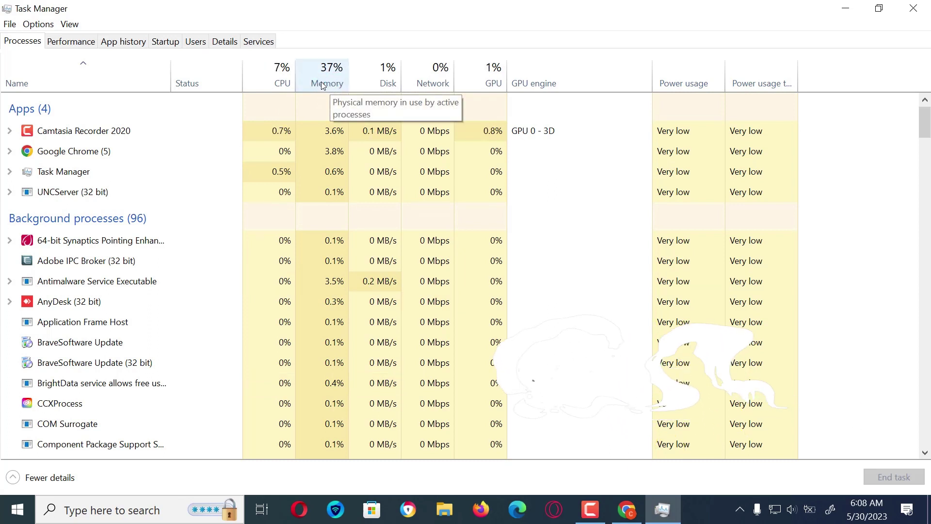
Step: Review the full process list with all resource columns, then minimize Task Manager
scroll(323, 85, "down", 1)
scroll(72, 277, "down", 2)
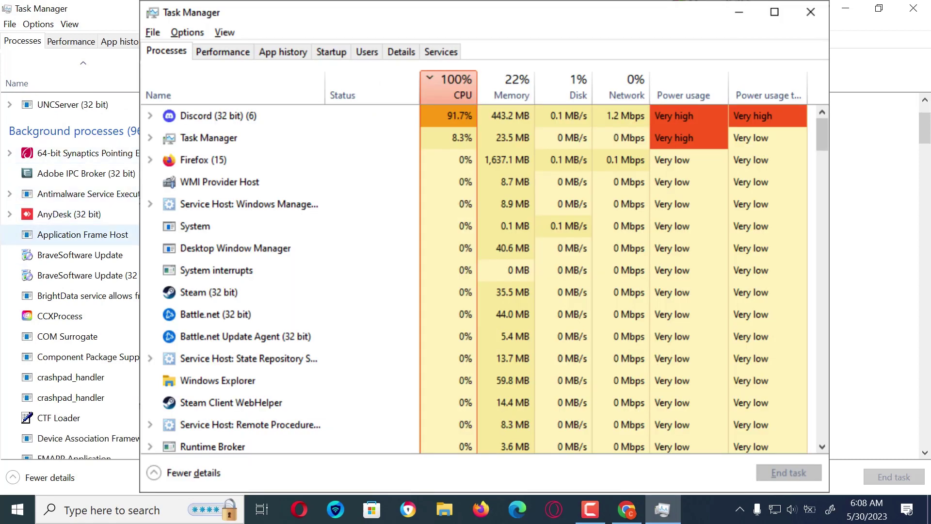
scroll(97, 233, "down", 2)
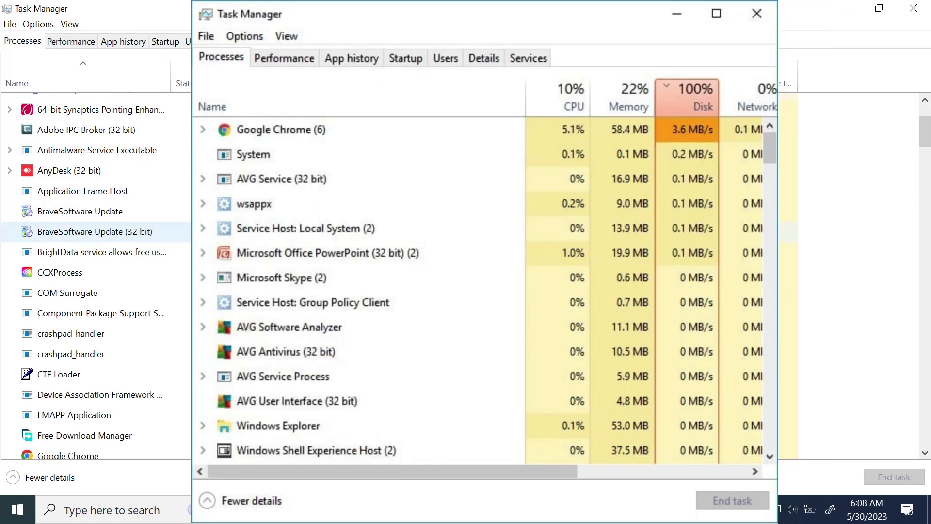
scroll(97, 237, "down", 1)
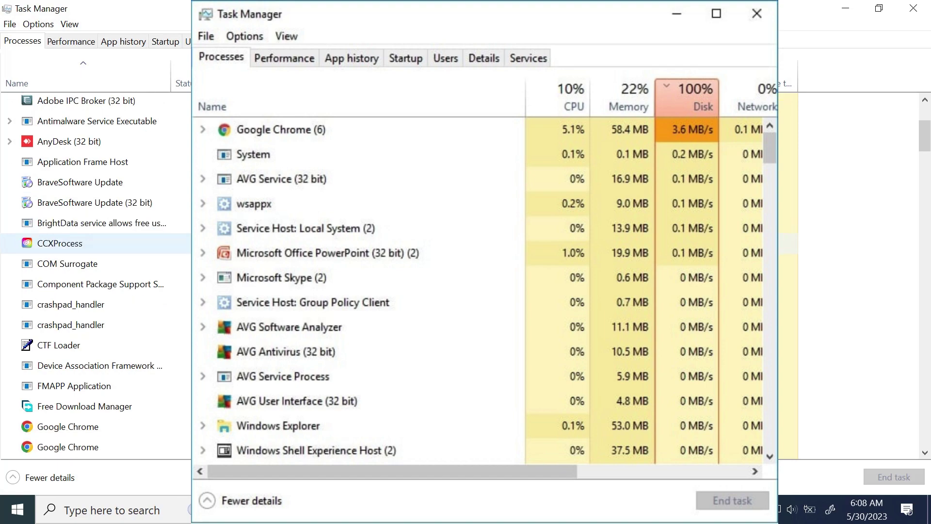
scroll(97, 243, "down", 2)
left_click(845, 8)
Step: Launch Command Prompt as administrator from a cmd search and maximize it
key("super")
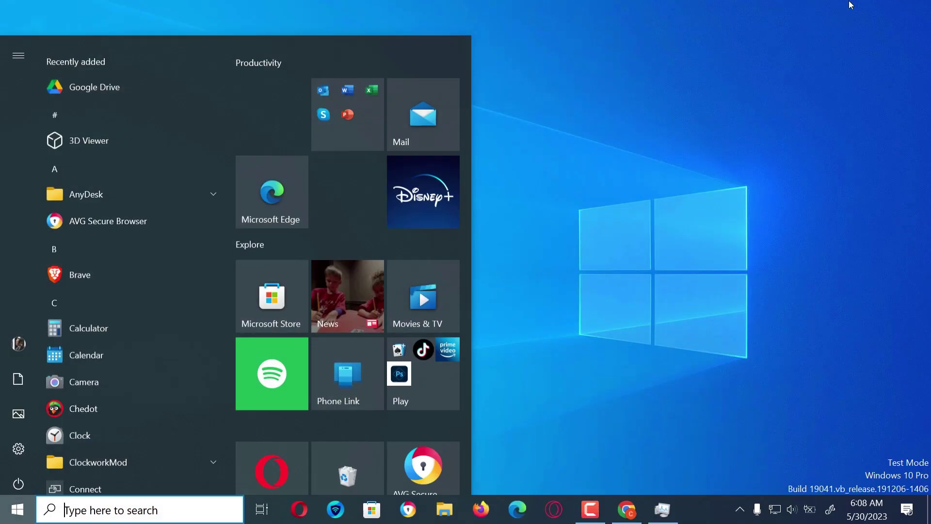
type("cmd")
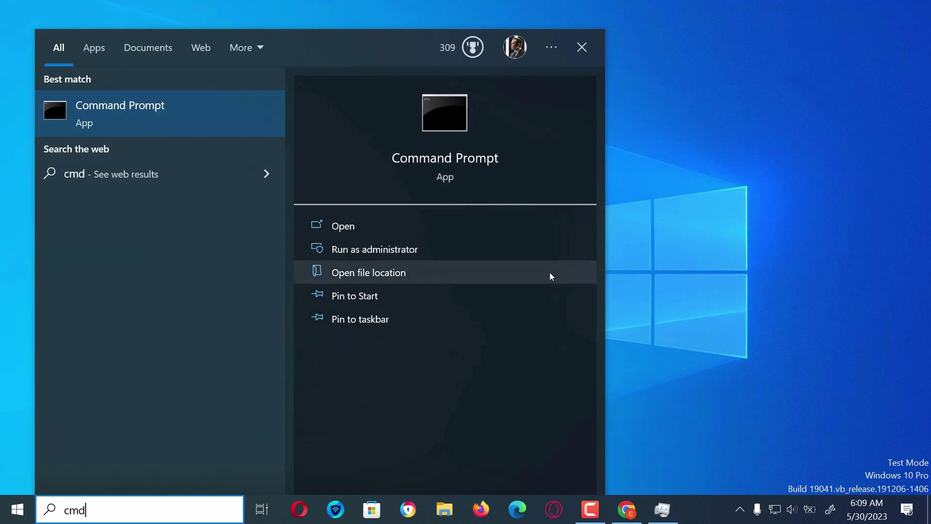
left_click(435, 250)
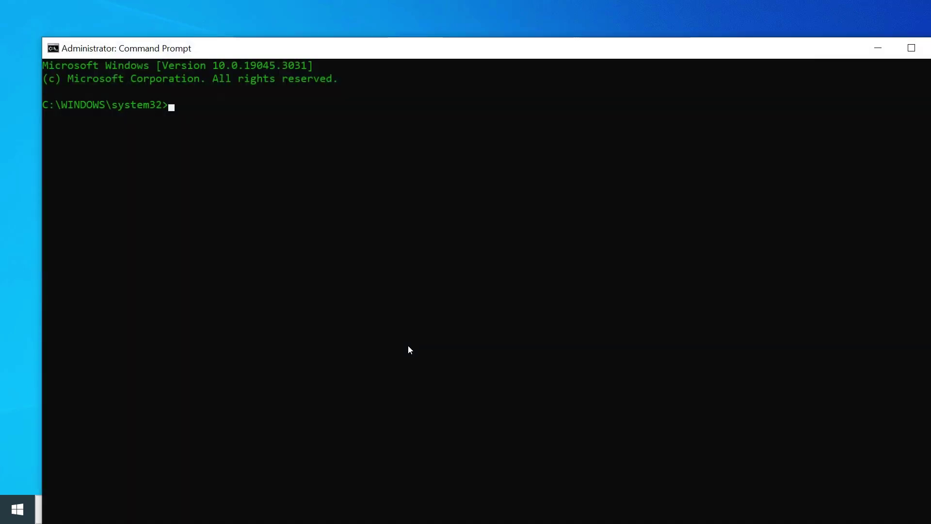
left_click_drag(817, 54, 787, 51)
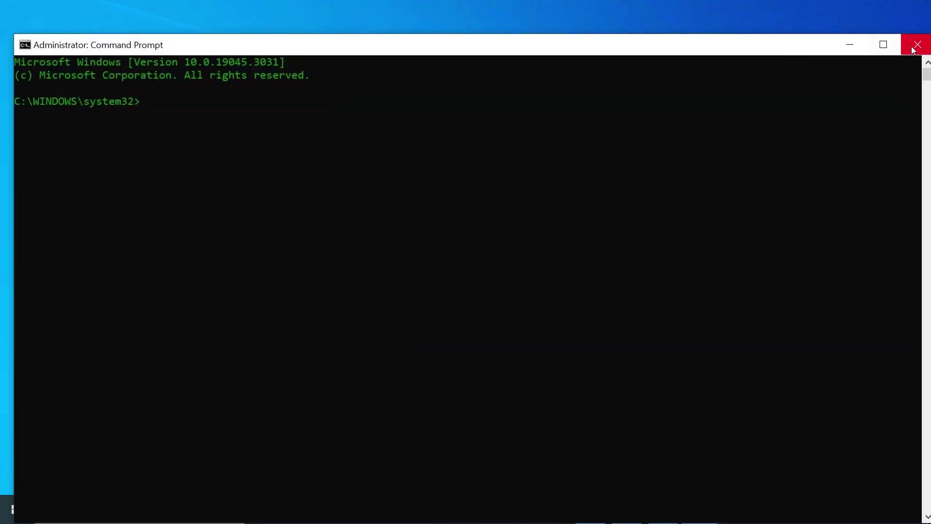
left_click(881, 45)
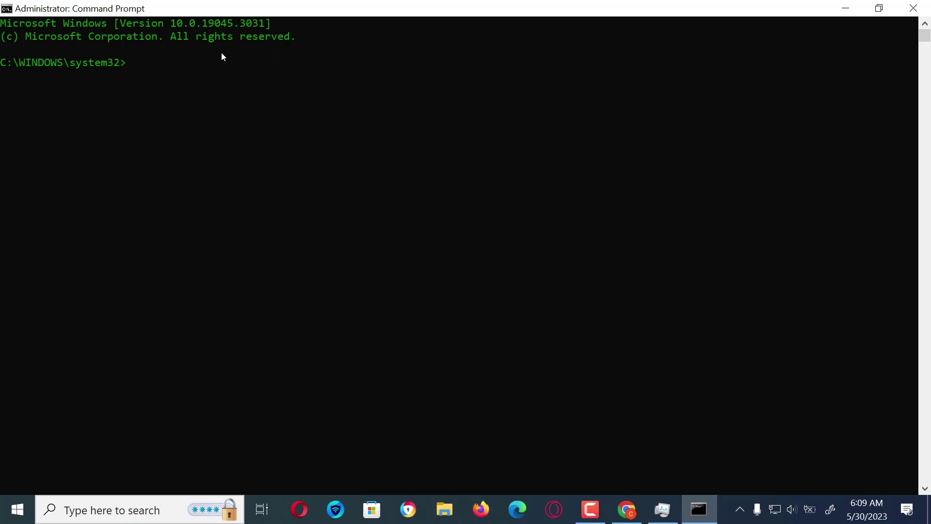
Step: Show and review the netstat /? help, then enter netstat -ano at the prompt
type("netstat /?")
key("Return")
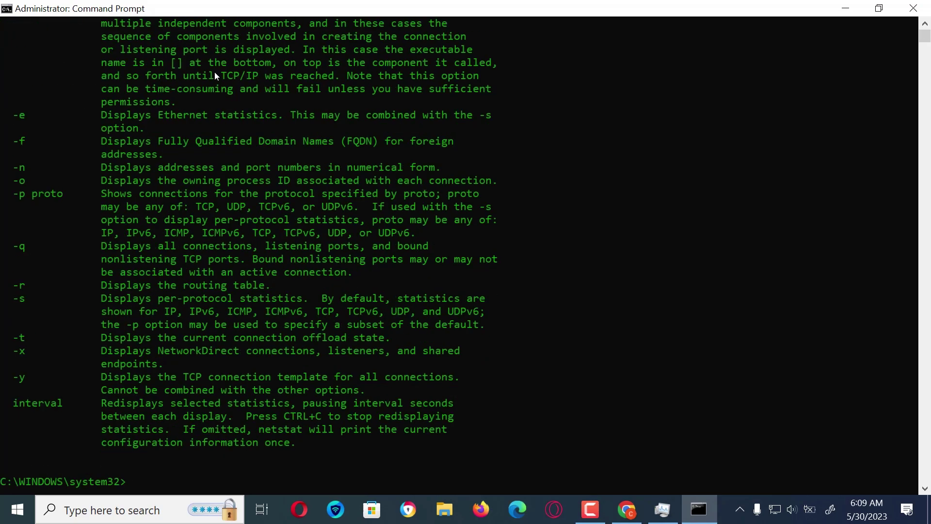
scroll(183, 188, "up", 4)
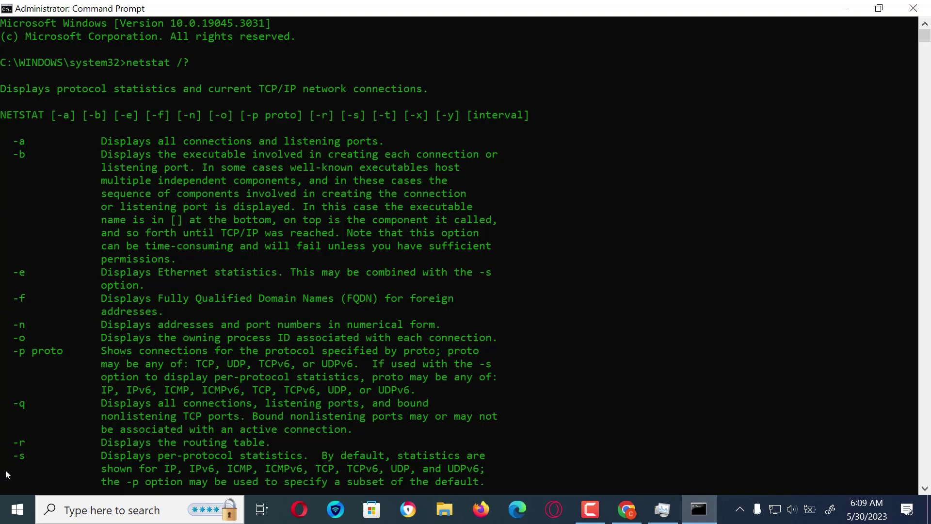
scroll(171, 285, "down", 1)
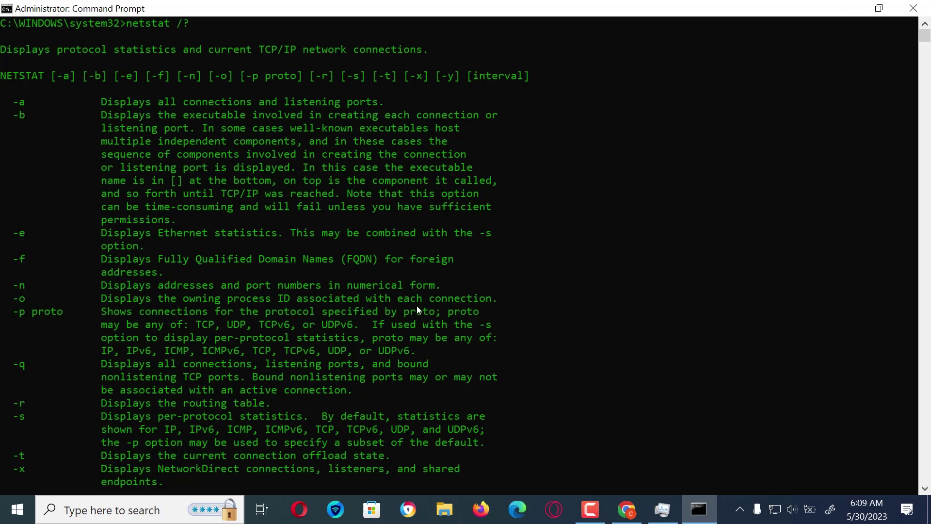
scroll(341, 303, "down", 7)
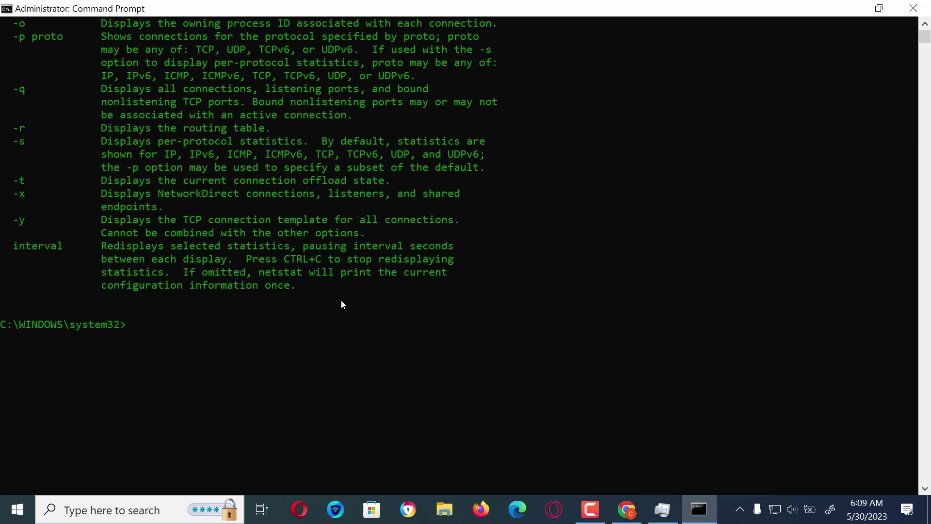
type("netstat -ano")
Step: Run netstat -ano and mark the PID 11824 entry among the established port 443 connections
key("Return")
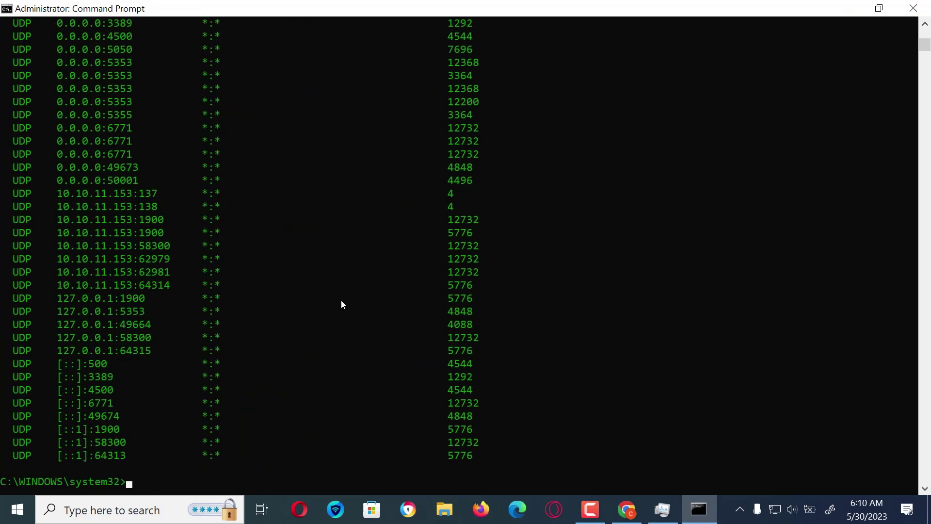
scroll(342, 304, "up", 7)
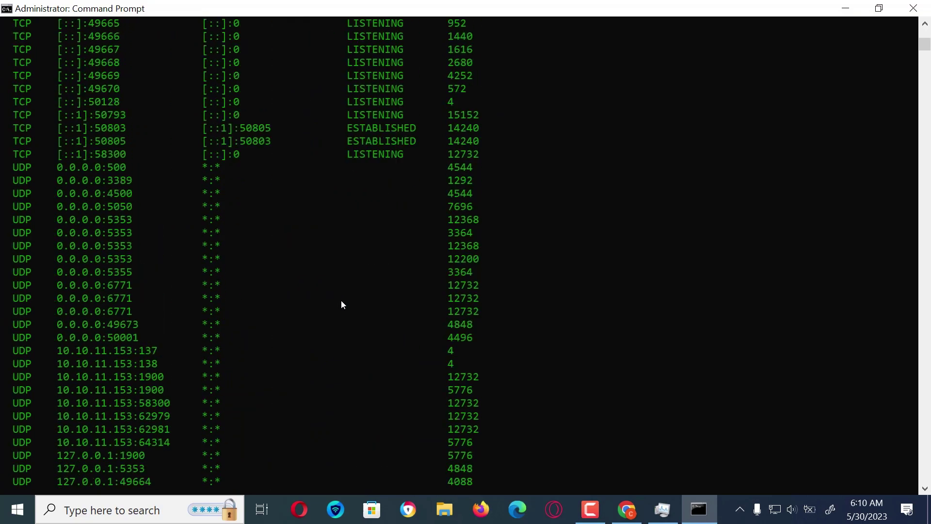
scroll(342, 304, "up", 20)
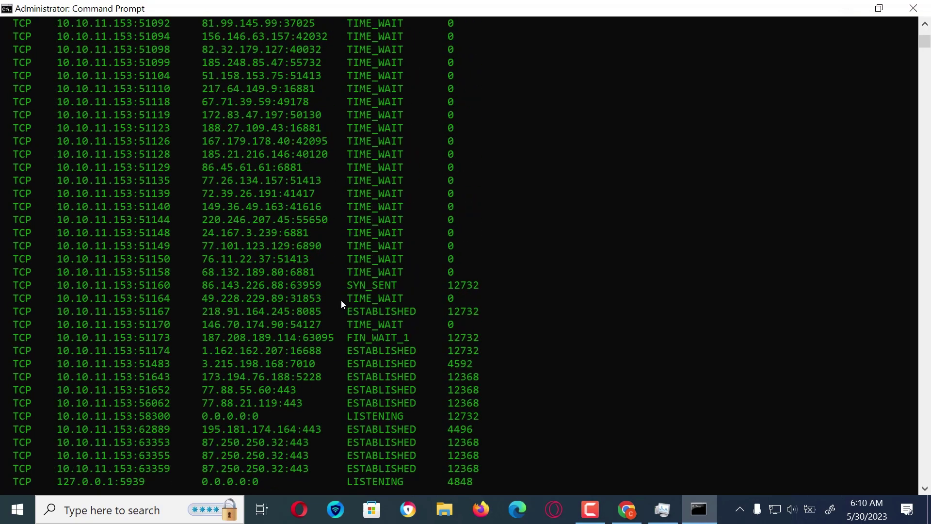
scroll(342, 301, "up", 12)
left_click(457, 376)
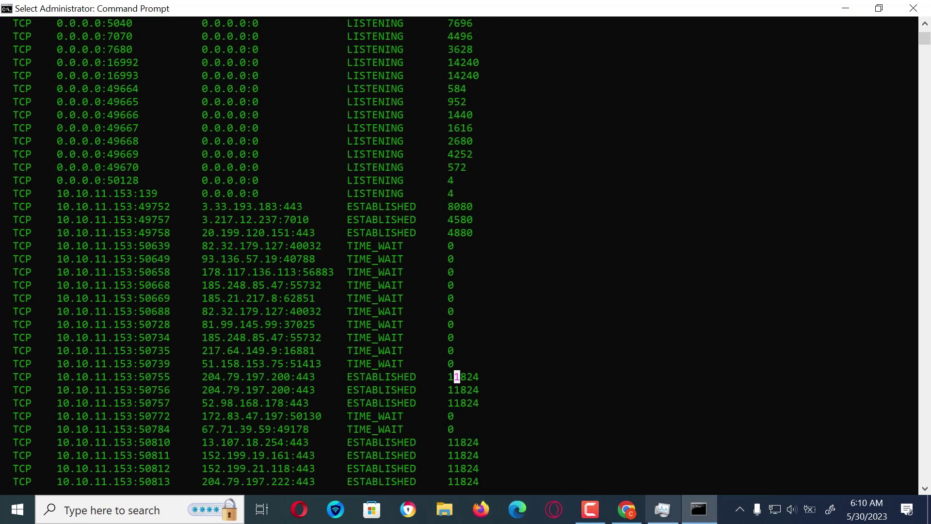
mouse_move(631, 522)
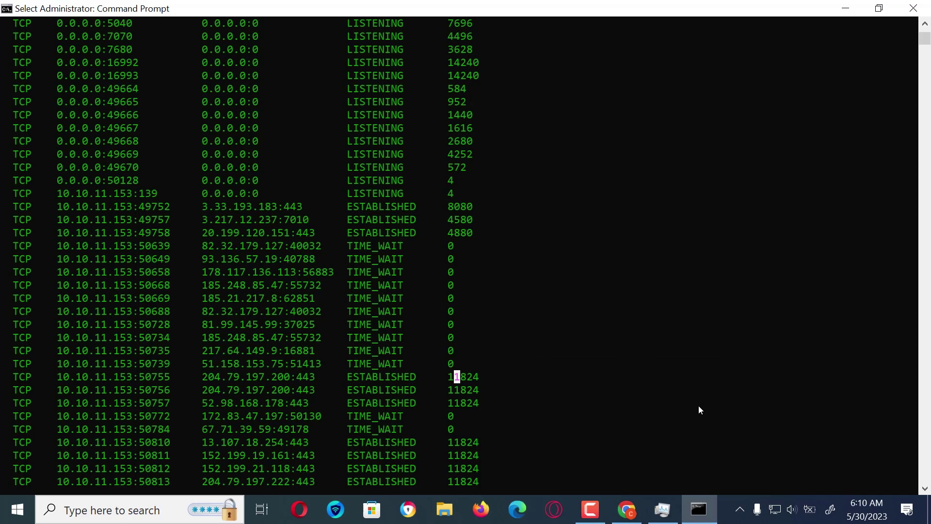
Step: Close Chrome and Task Manager from their taskbar previews and bring Command Prompt back
left_click(845, 8)
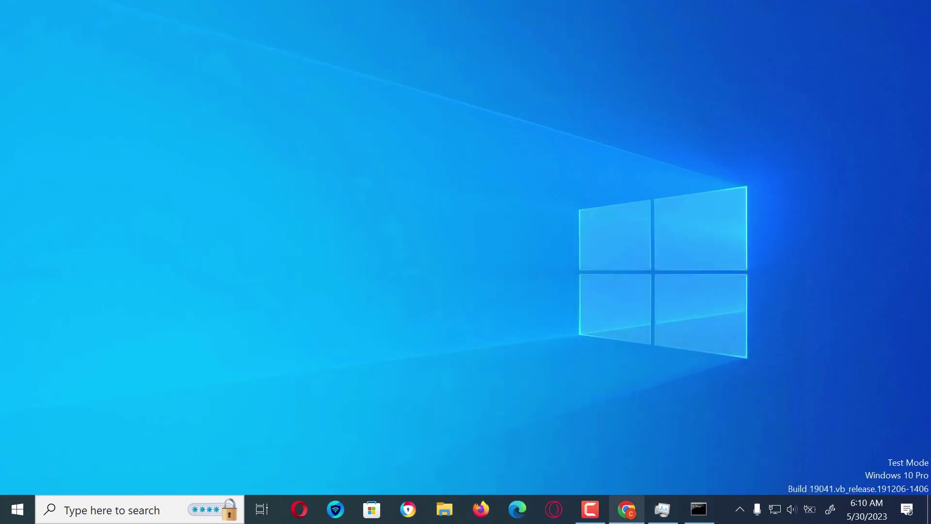
mouse_move(635, 521)
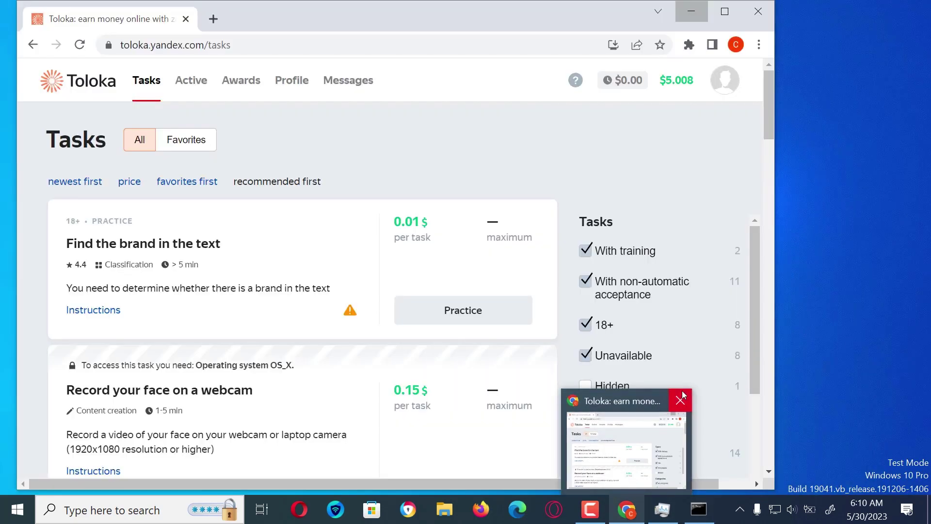
left_click(680, 399)
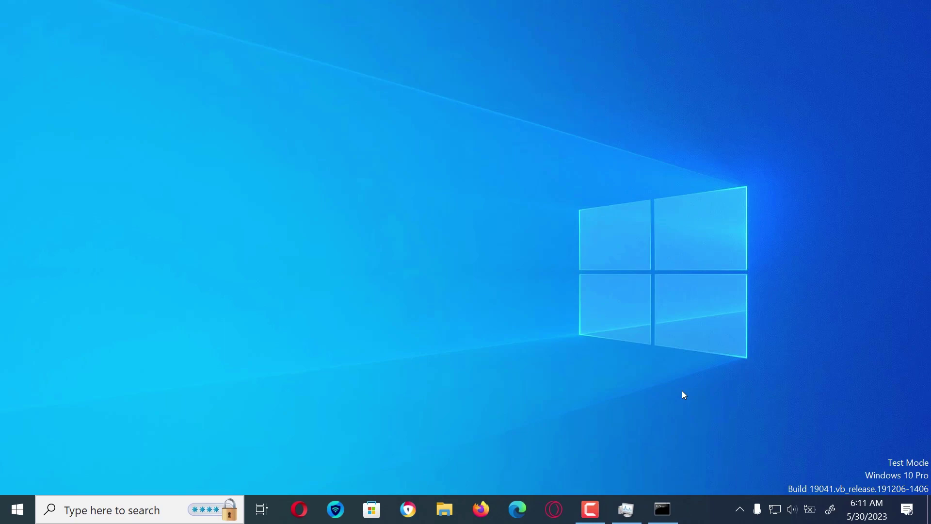
mouse_move(626, 512)
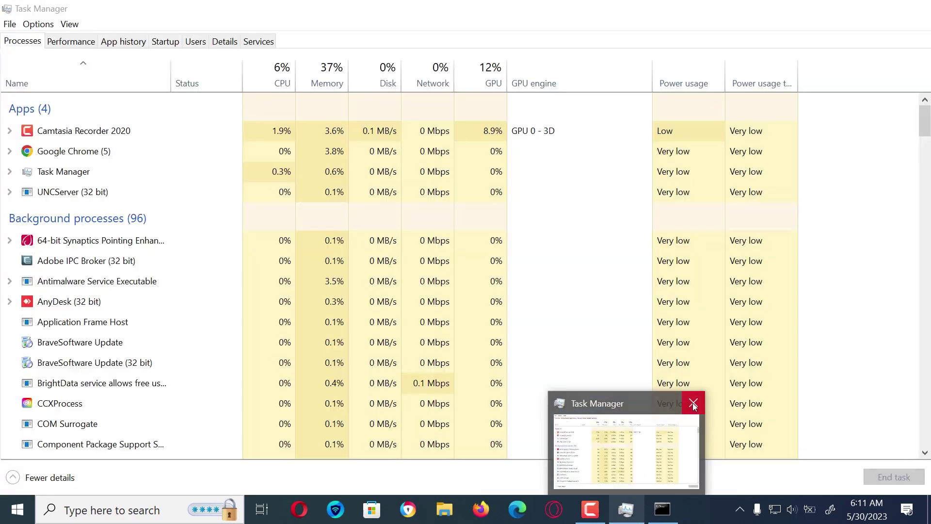
left_click(693, 403)
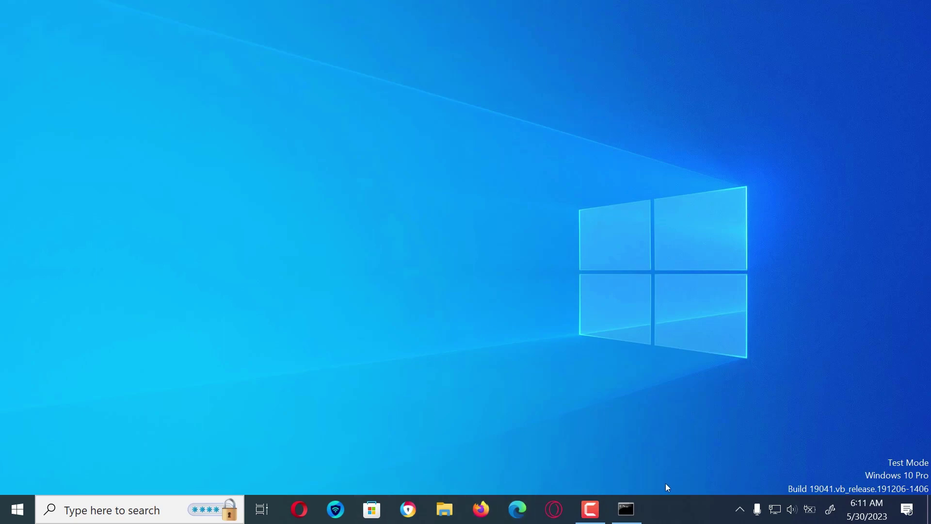
mouse_move(626, 510)
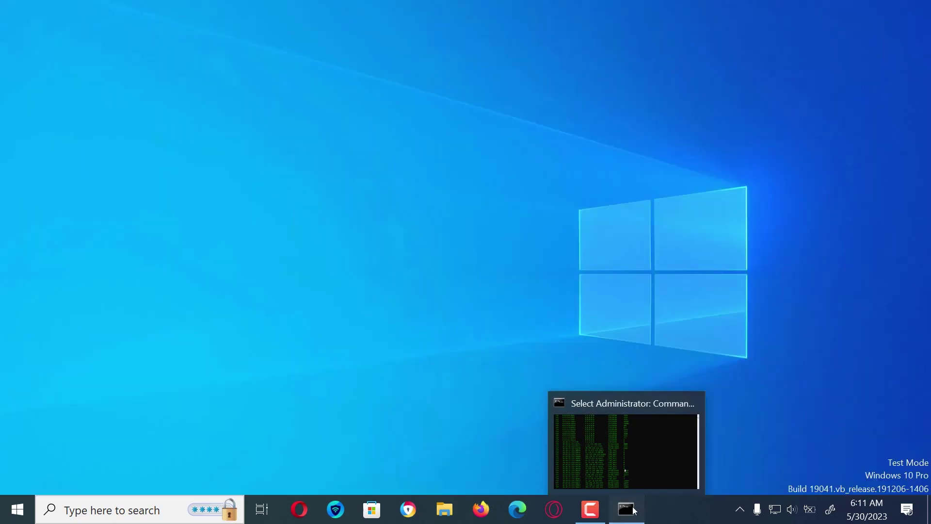
left_click(636, 473)
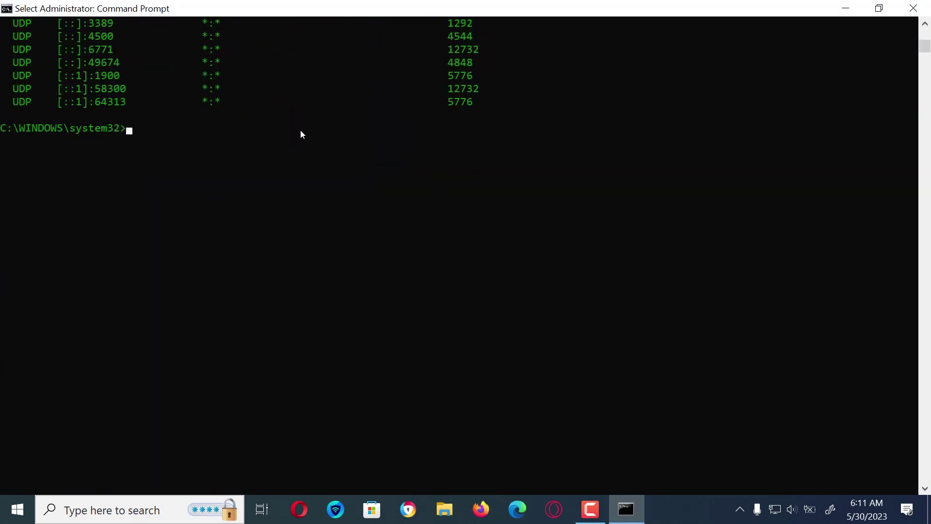
Step: Rerun netstat -ano and scroll back to the Active Connections header and ESTABLISHED rows
key("Escape")
type("net")
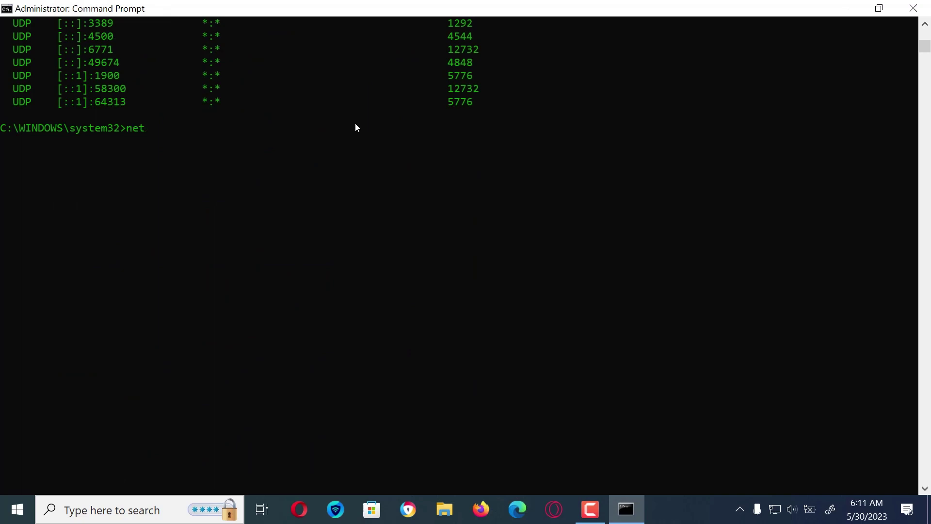
type("stat -ano")
key("Return")
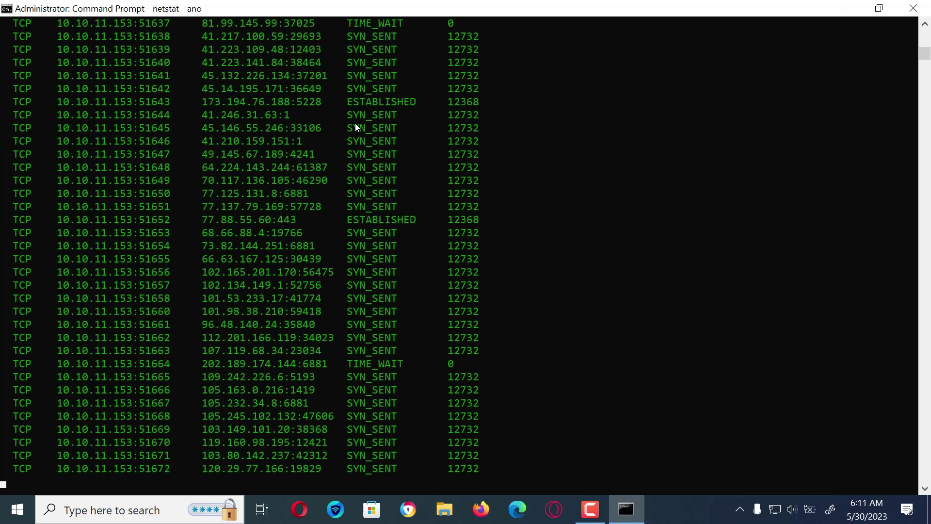
scroll(379, 167, "up", 20)
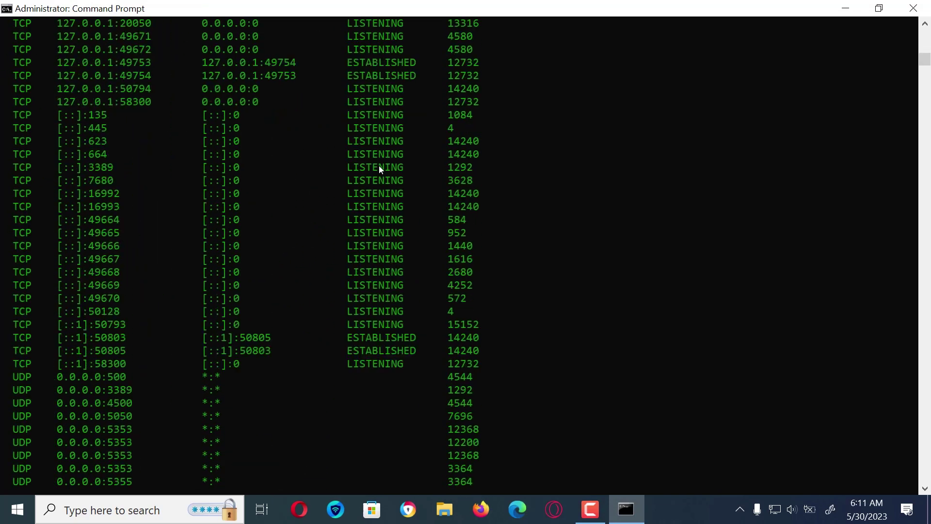
scroll(376, 152, "up", 20)
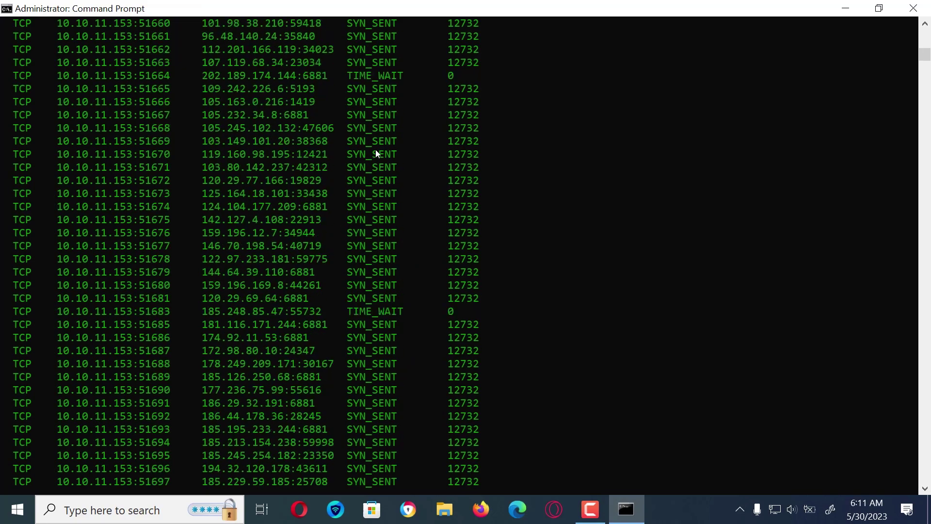
scroll(376, 153, "up", 1)
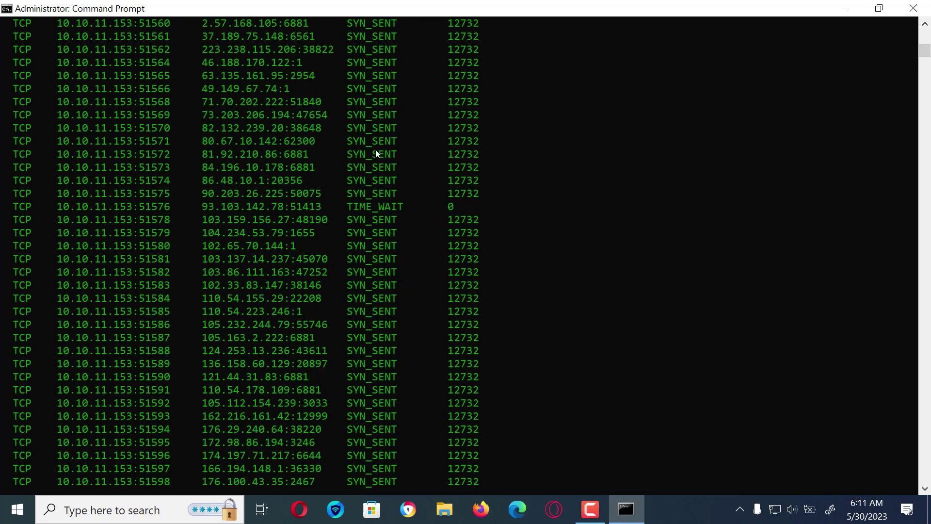
scroll(375, 151, "up", 4)
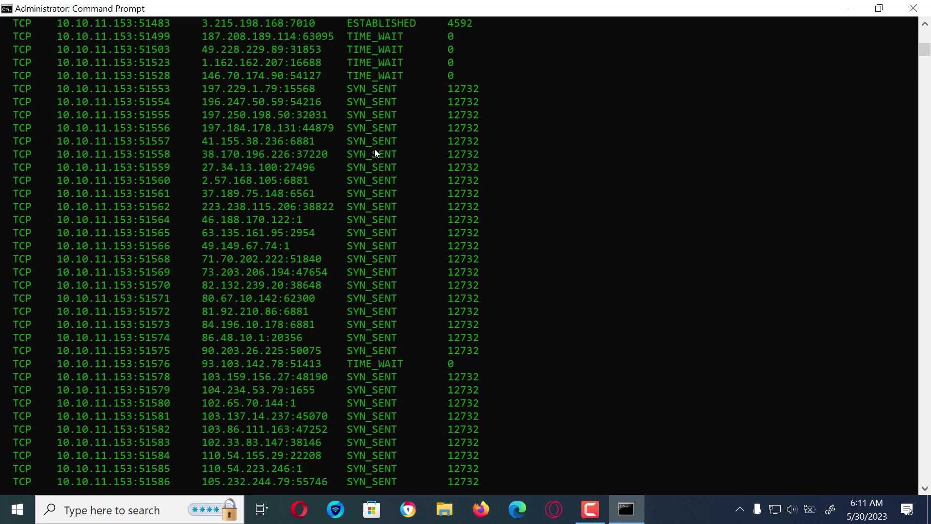
scroll(375, 150, "up", 20)
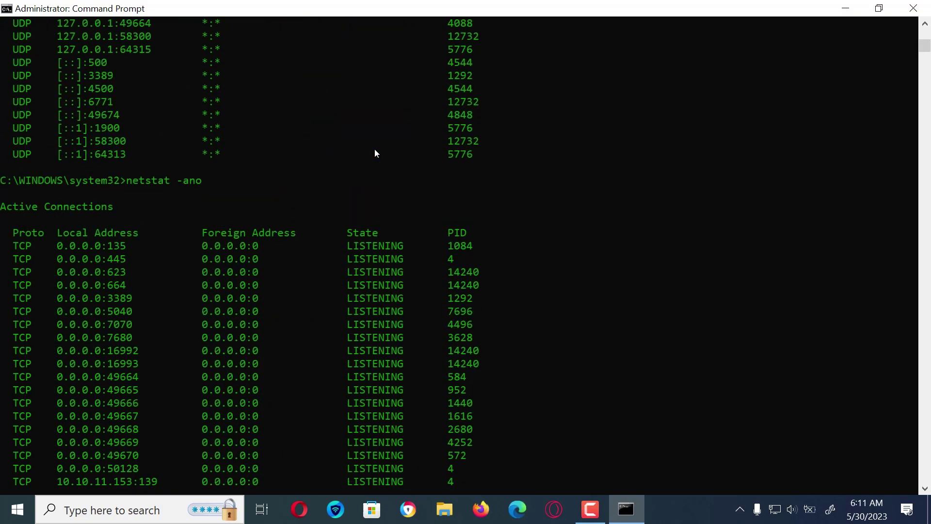
scroll(376, 153, "down", 2)
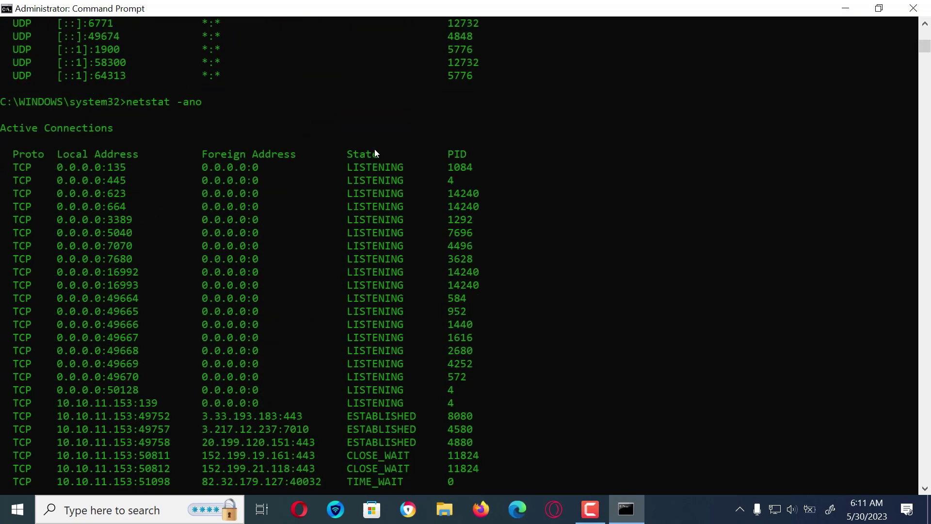
scroll(376, 153, "down", 3)
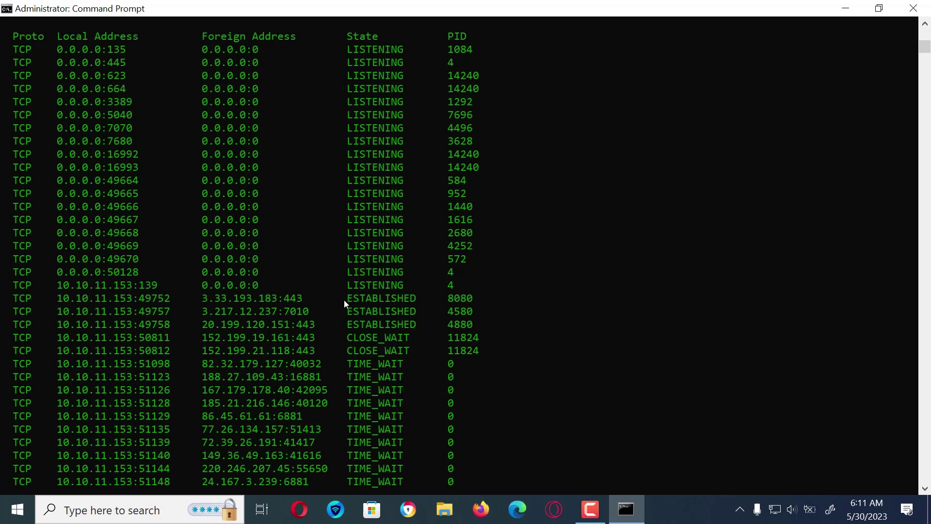
Step: Copy the foreign address 3.33.193.183 from the first ESTABLISHED connection
left_click_drag(344, 299, 397, 326)
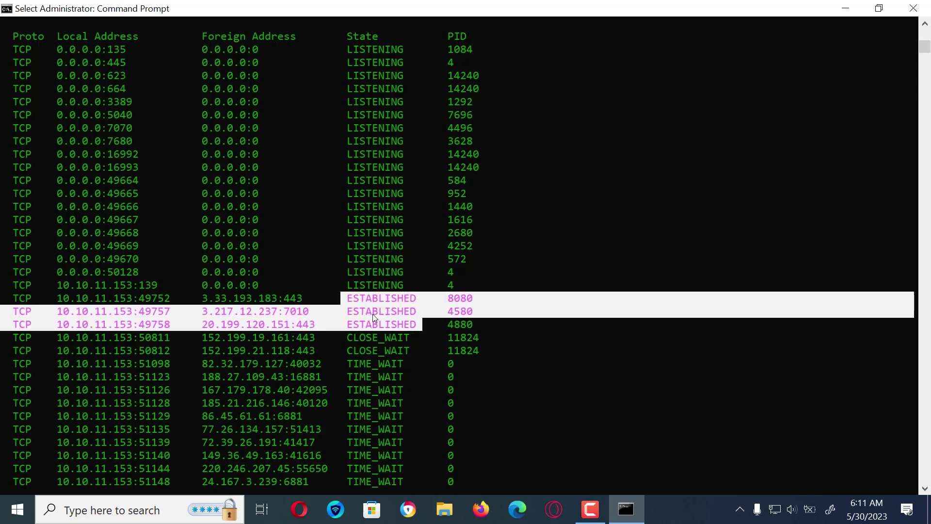
left_click(373, 311)
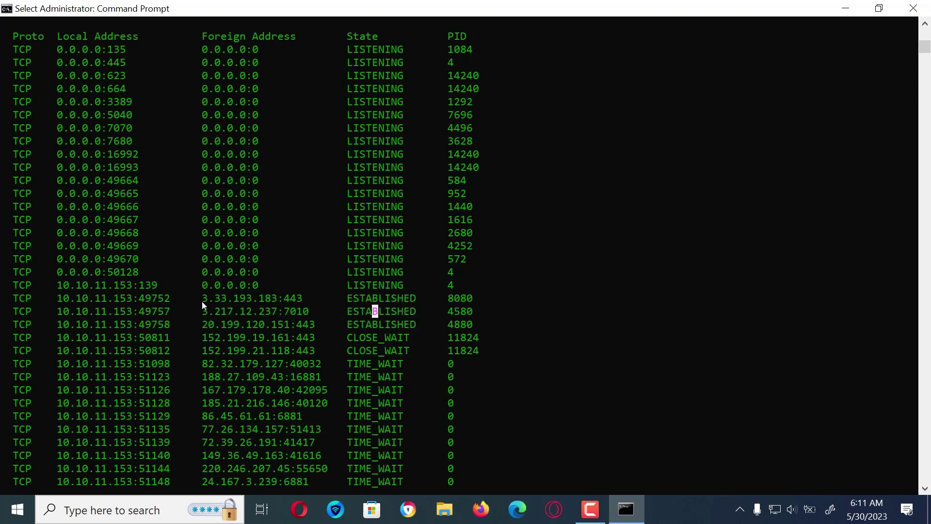
left_click_drag(203, 299, 274, 302)
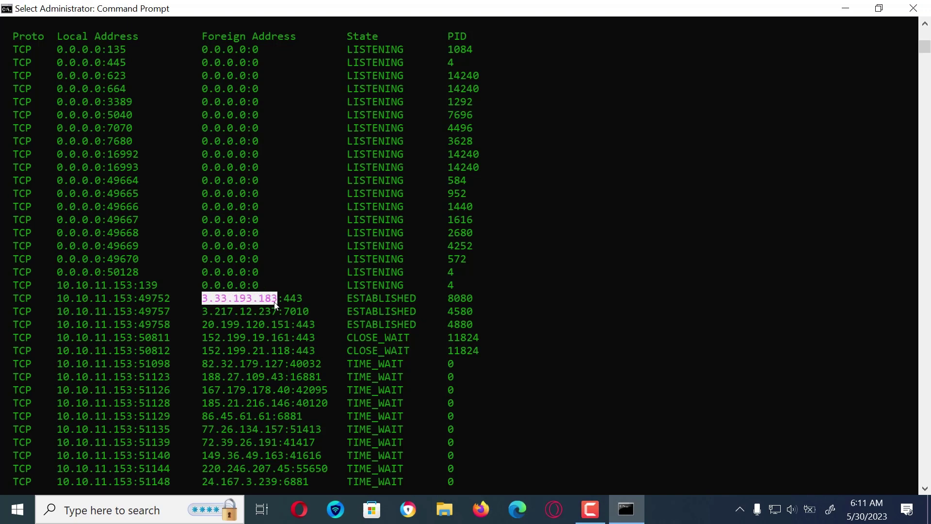
key("ctrl+c")
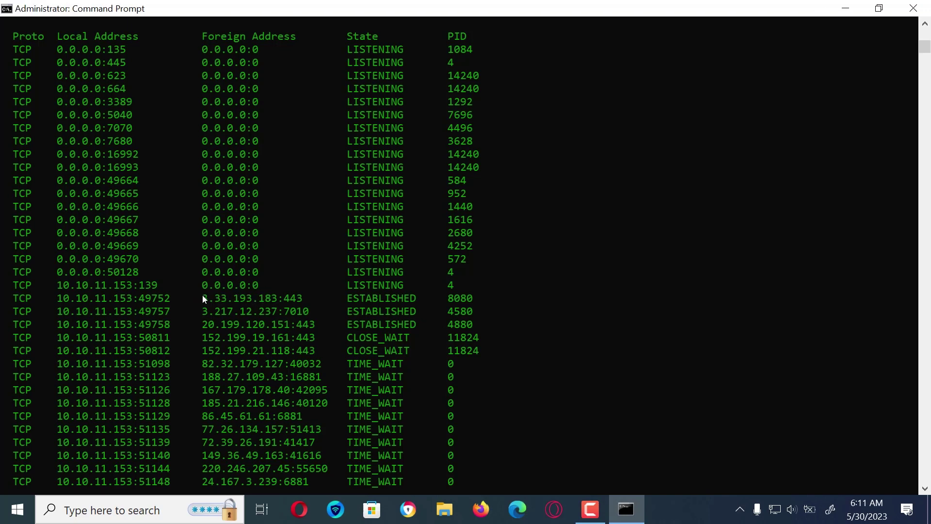
left_click_drag(202, 298, 273, 307)
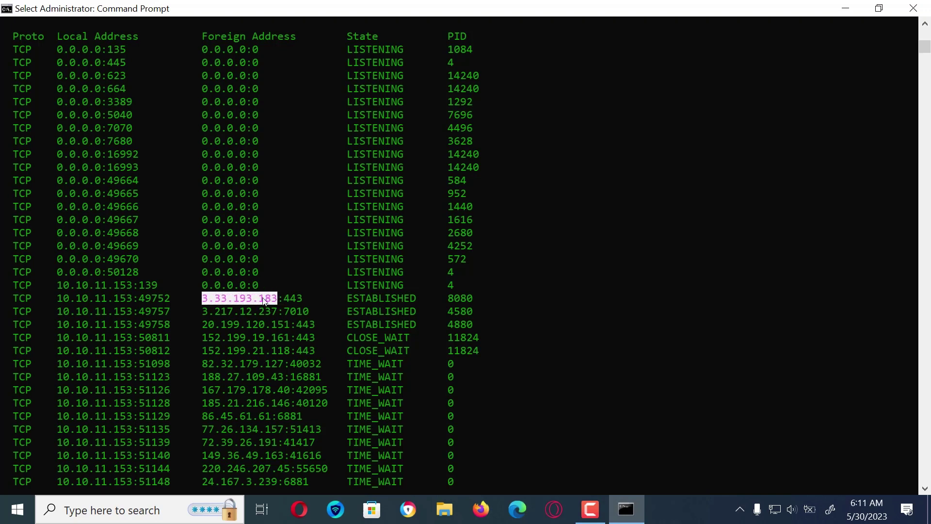
key("ctrl+c")
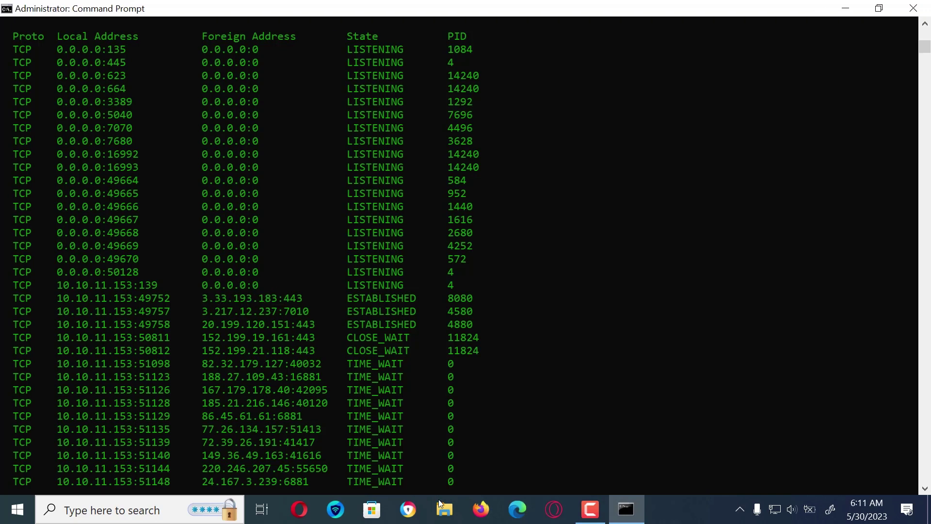
Step: Search Bing in Edge for ip-lookup and open the iplocation.net IP Address Lookup result
left_click(513, 516)
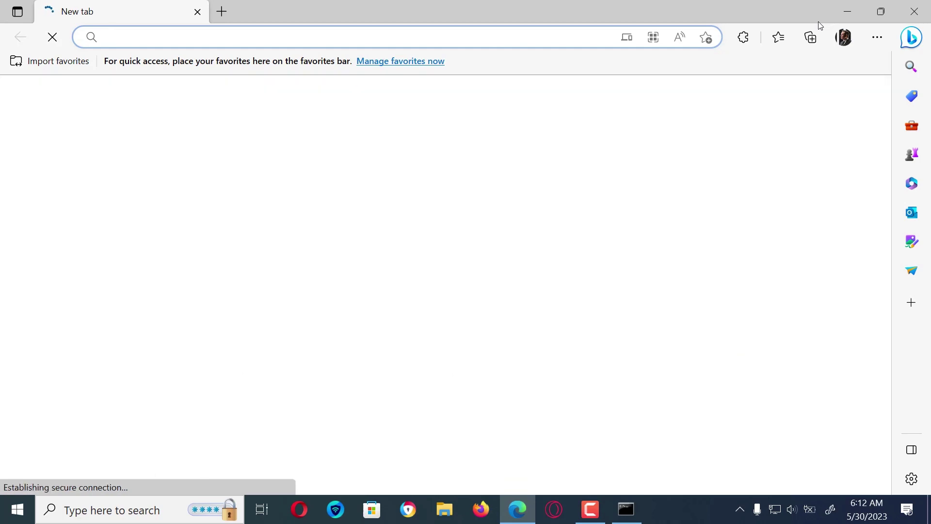
type("i")
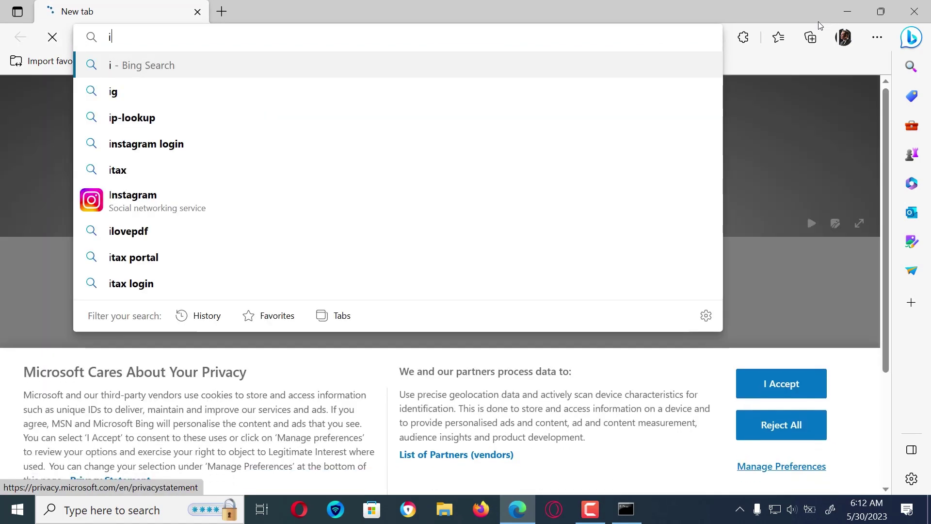
left_click(145, 118)
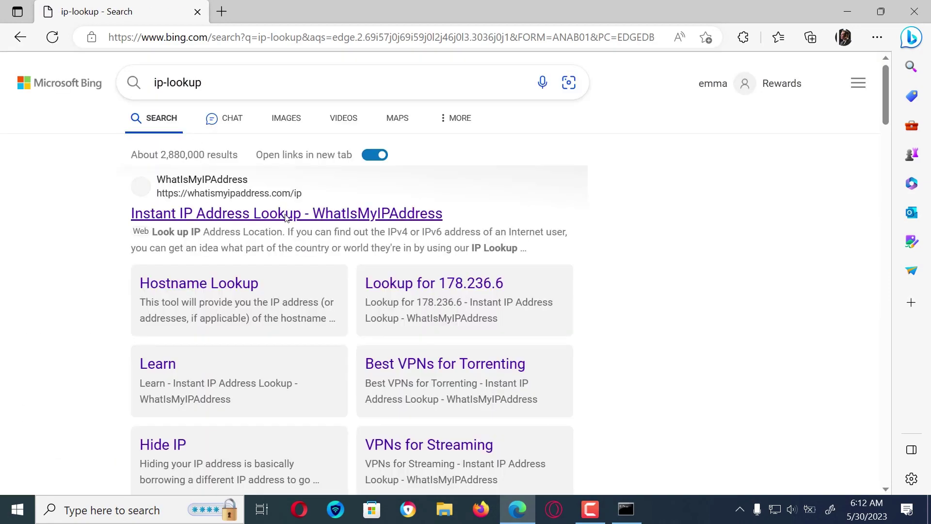
scroll(287, 218, "down", 7)
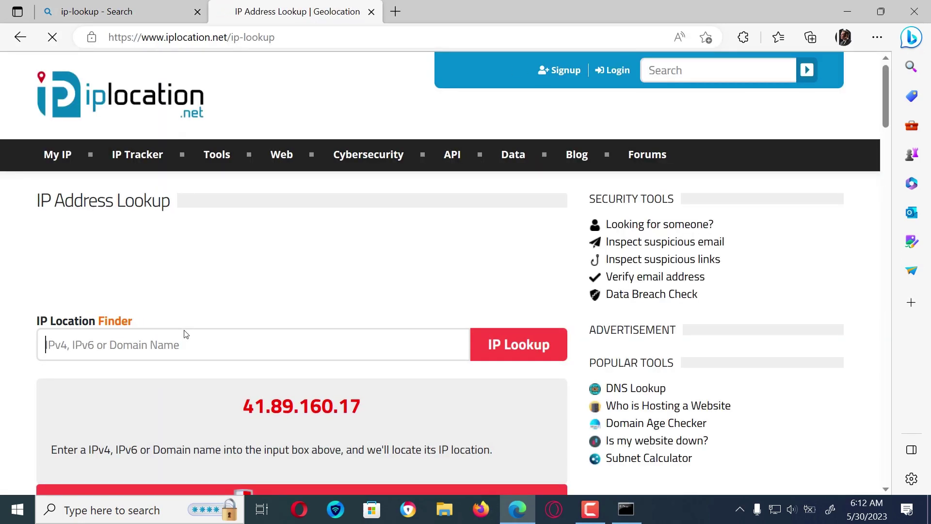
Step: Look up 3.33.193.183 on iplocation.net, showing Amazon Technologies Inc. in Seattle, Washington
right_click(163, 347)
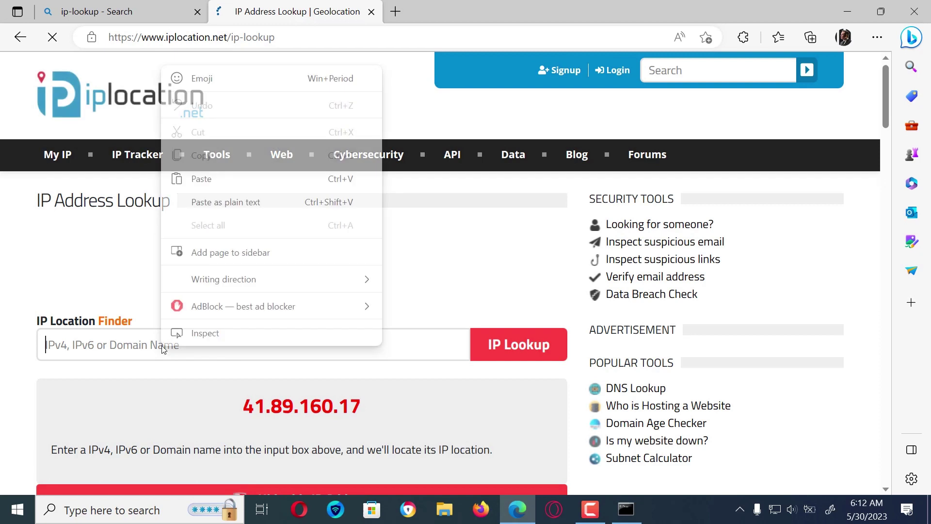
left_click(201, 179)
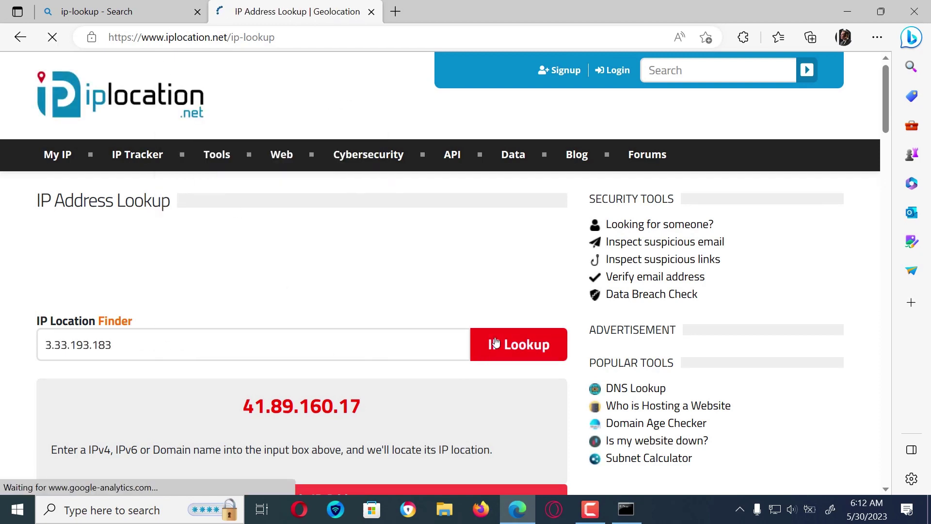
scroll(496, 343, "down", 7)
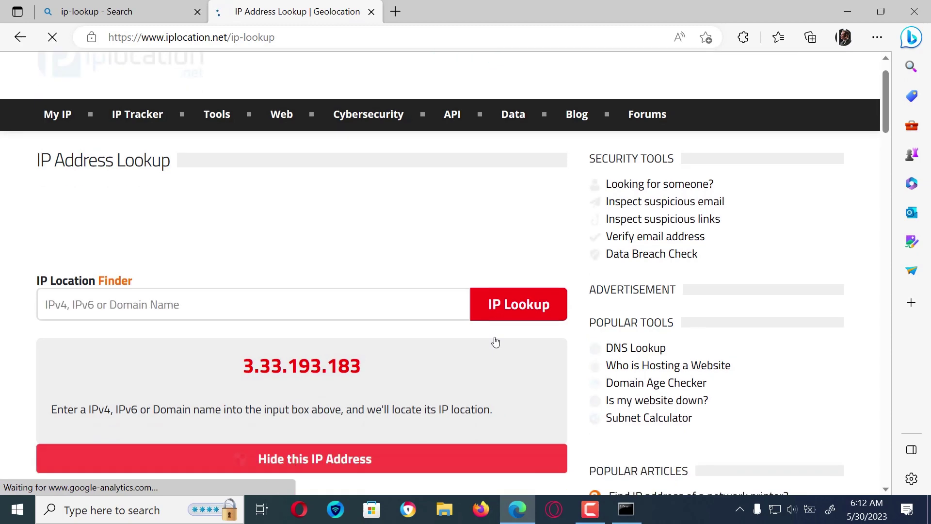
scroll(496, 343, "down", 2)
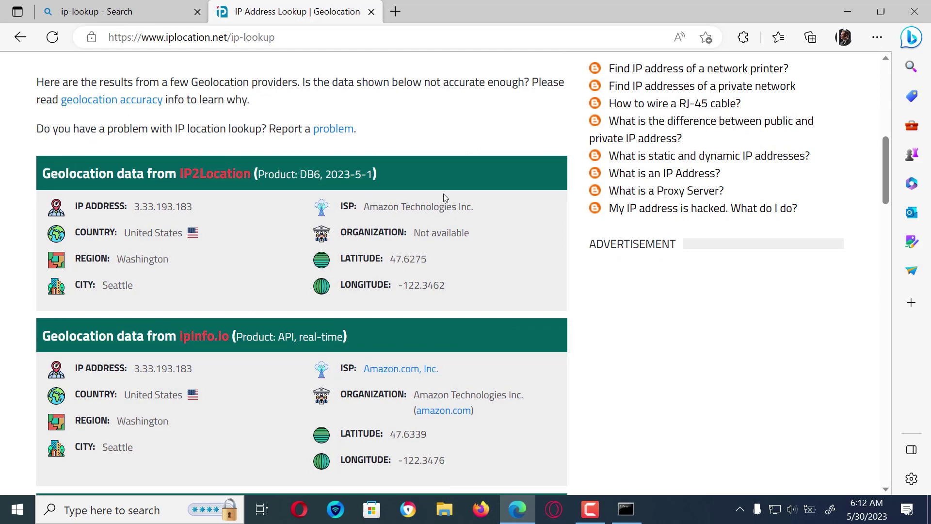
left_click_drag(364, 207, 484, 210)
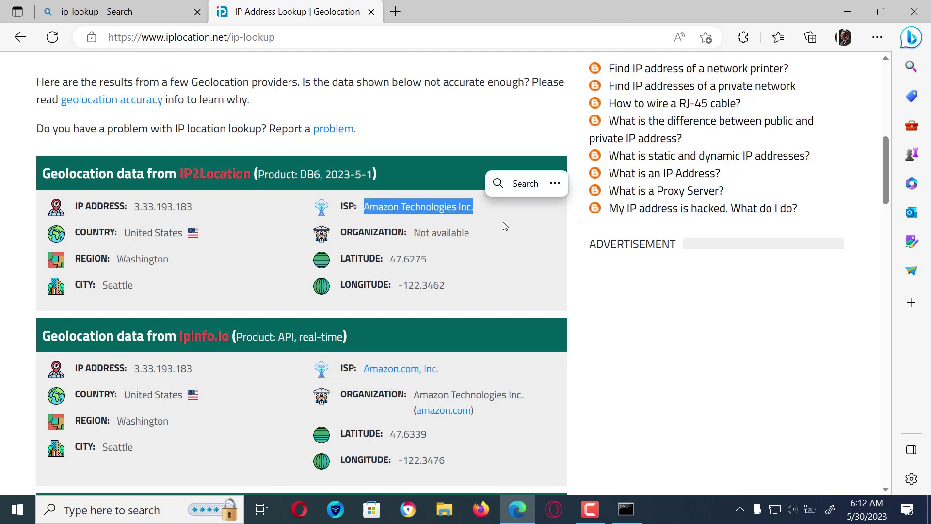
left_click(502, 222)
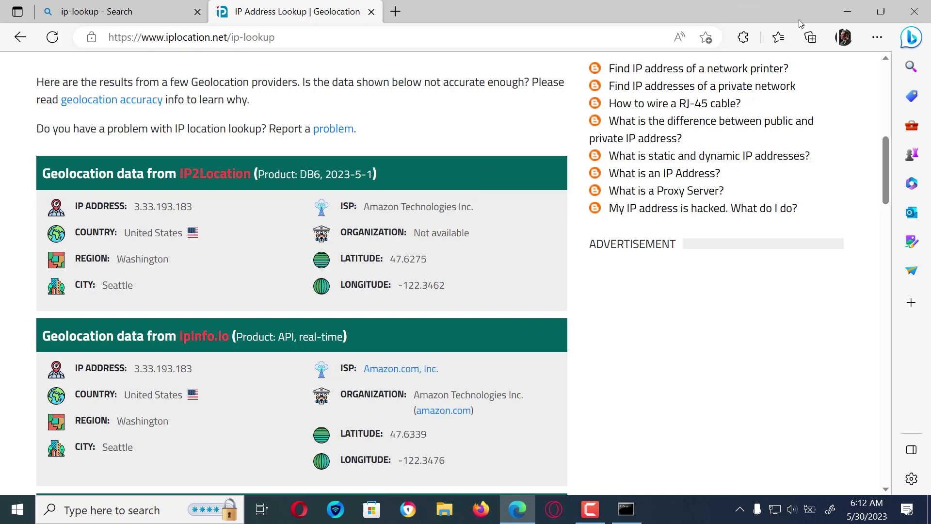
Step: Copy the second ESTABLISHED foreign address, 3.217.12.237, from the netstat listing
left_click(628, 510)
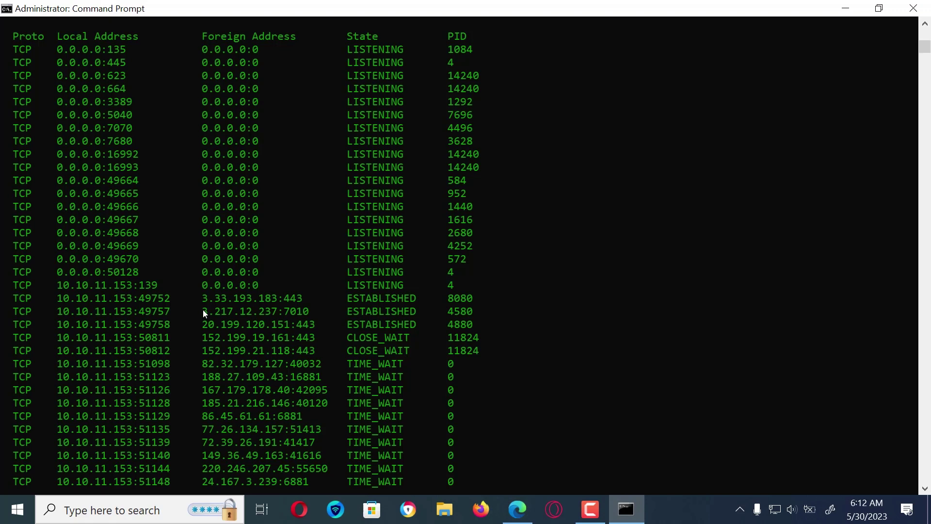
left_click_drag(203, 311, 274, 313)
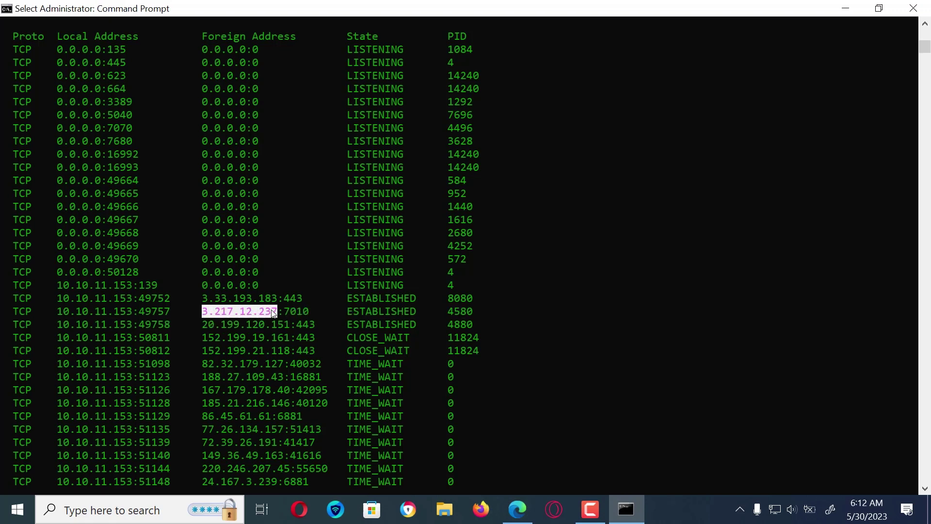
right_click(273, 312)
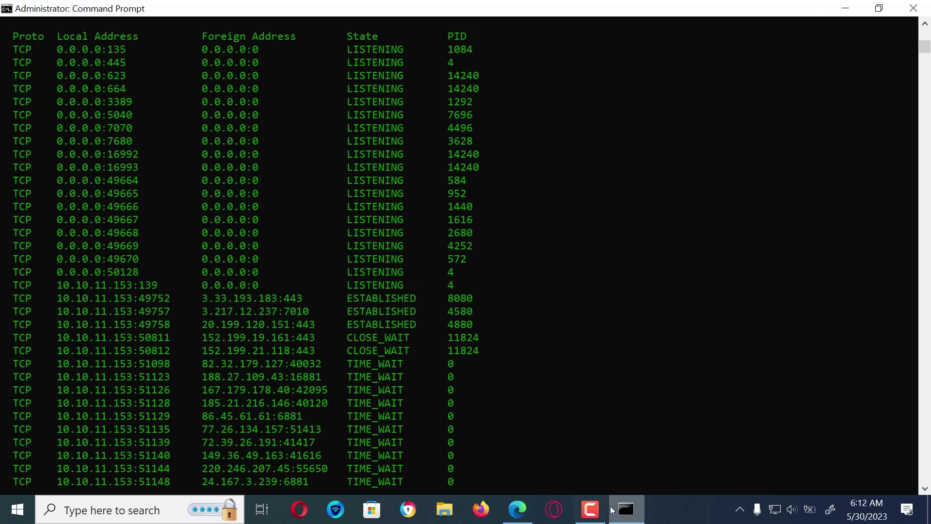
Step: Look up 3.217.12.237 on iplocation.net: Amazon Data Services NoVa in Ashburn, Virginia, United States
left_click(518, 509)
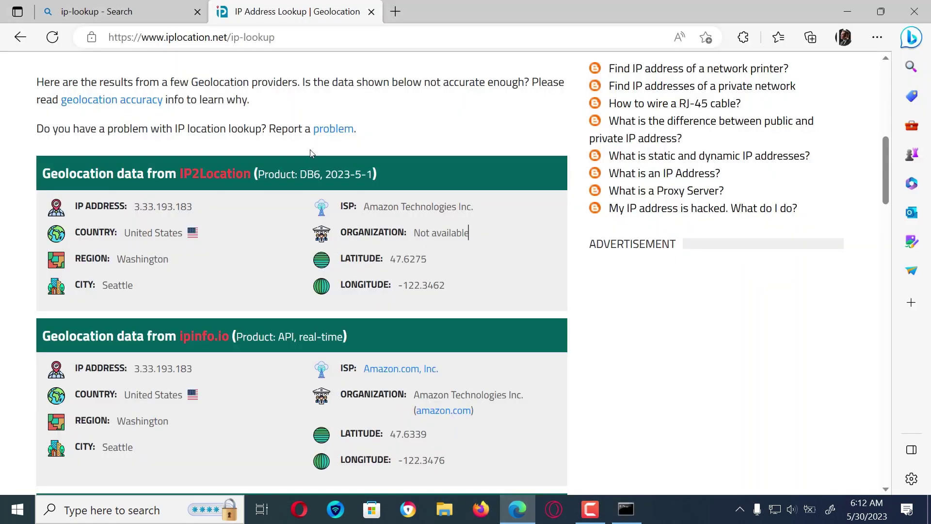
scroll(322, 244, "up", 10)
right_click(106, 345)
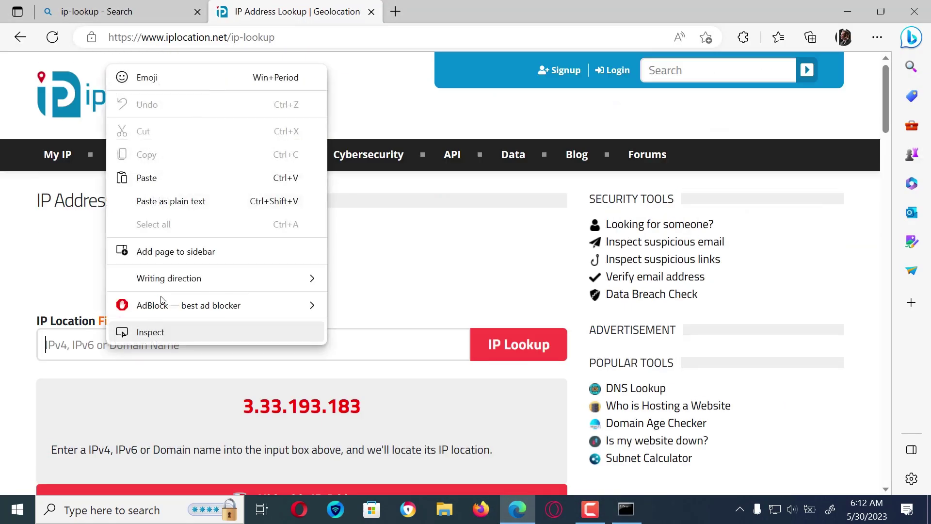
left_click(147, 177)
left_click(534, 345)
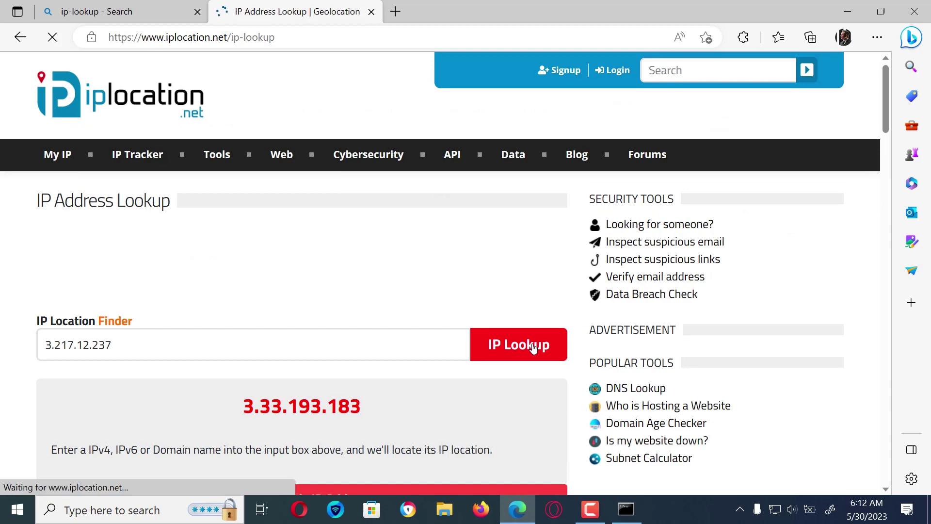
scroll(371, 372, "down", 12)
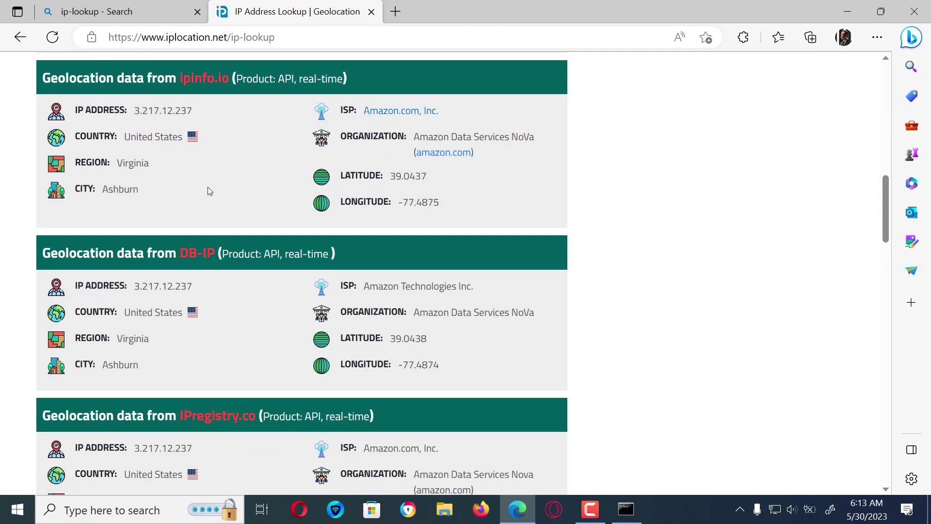
scroll(205, 207, "up", 15)
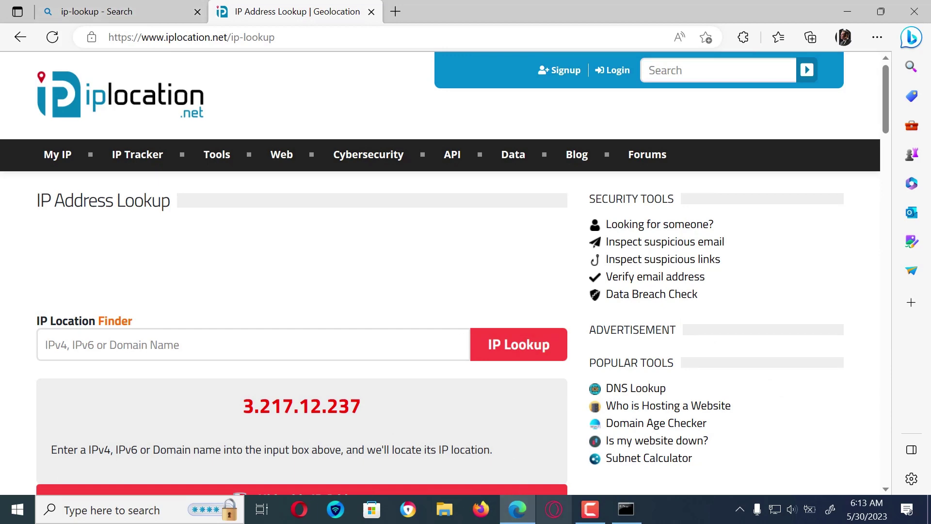
Step: Search Bing for 'virustotal' in a new Edge tab and open the VirusTotal website
left_click(398, 12)
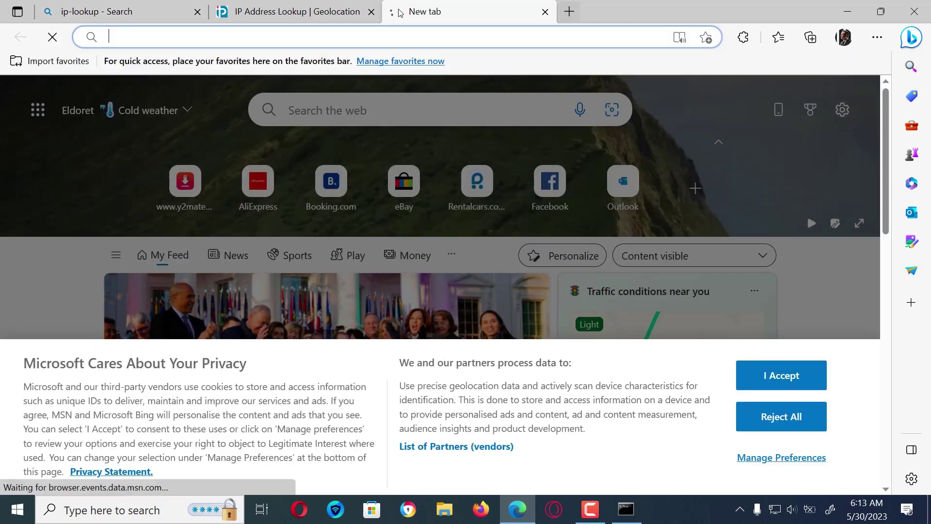
type("virustotal")
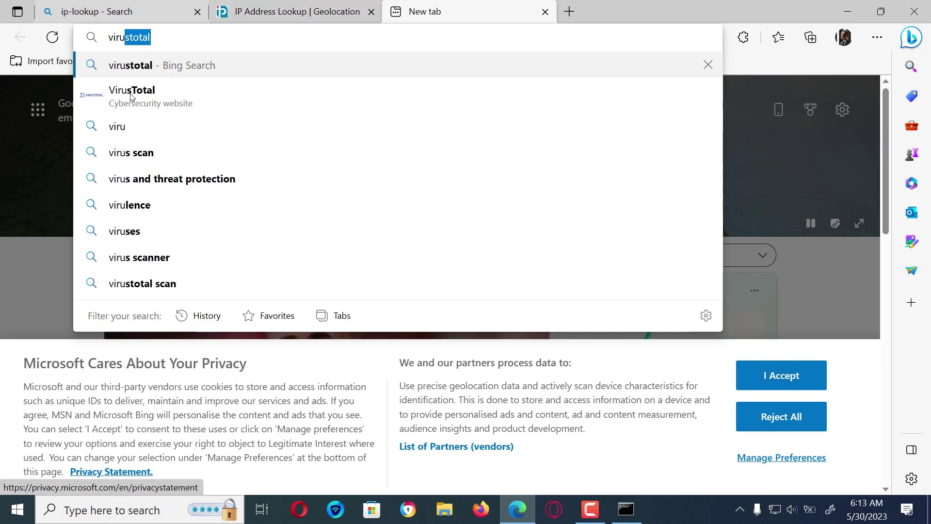
left_click(132, 68)
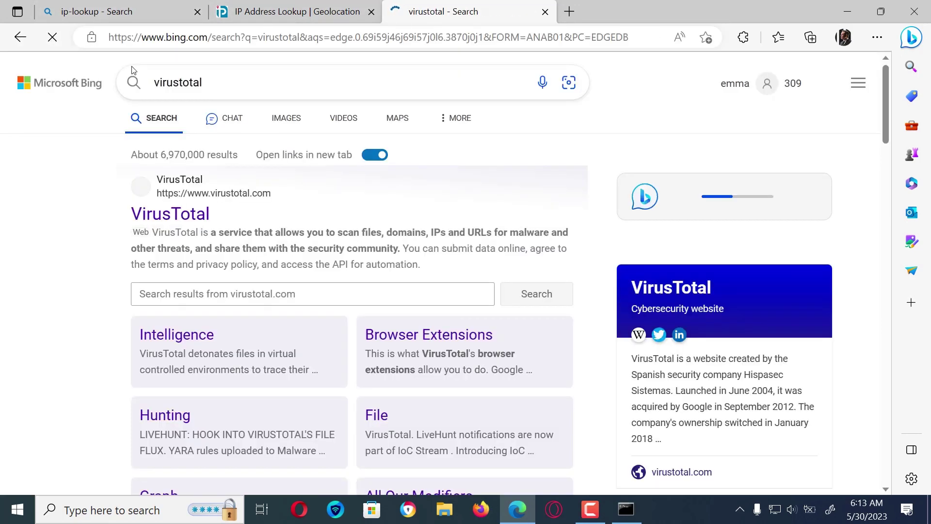
double_click(149, 221)
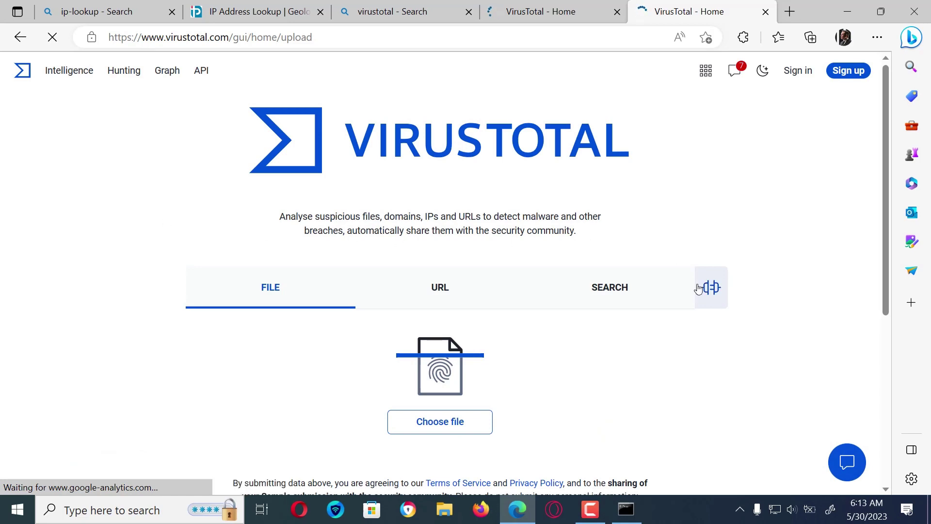
Step: Scan 3.217.12.237 as a URL on VirusTotal and review the all-Clean vendor results
left_click(452, 303)
scroll(444, 297, "down", 3)
right_click(277, 301)
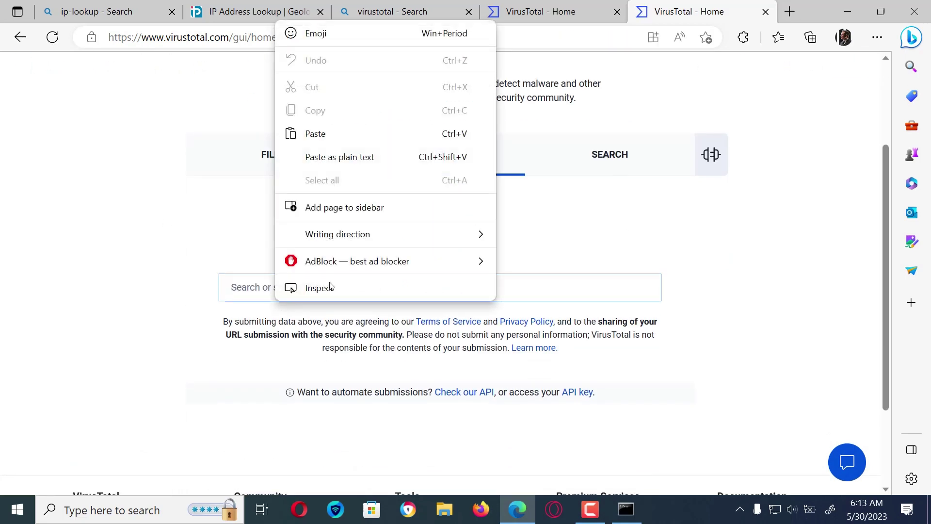
left_click(323, 129)
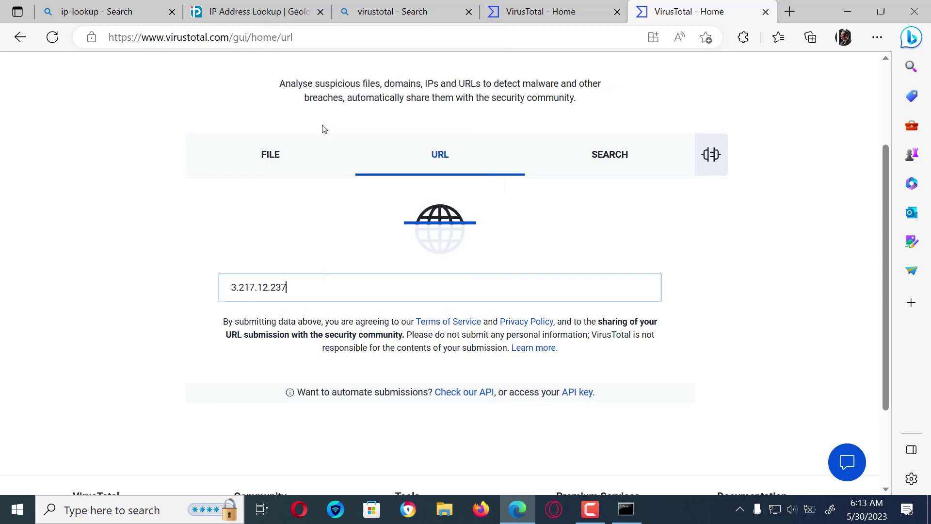
key("Return")
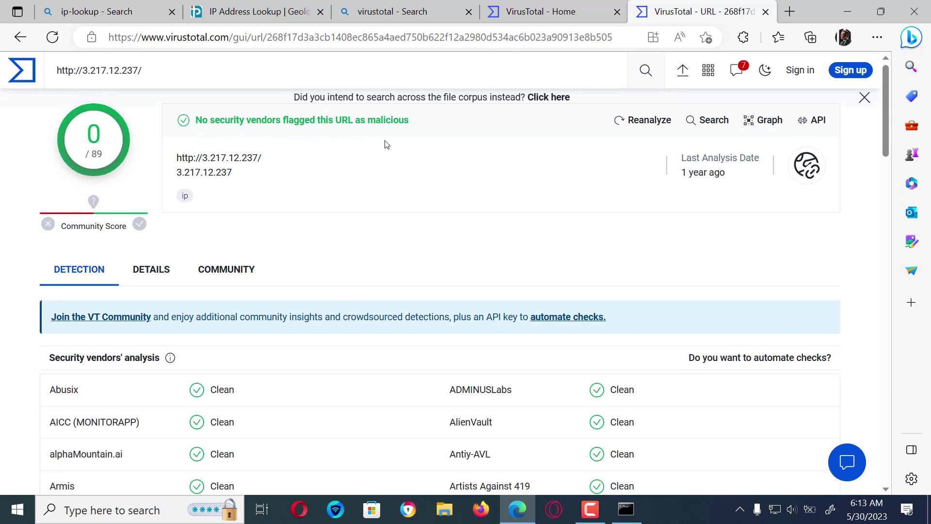
scroll(300, 300, "down", 1)
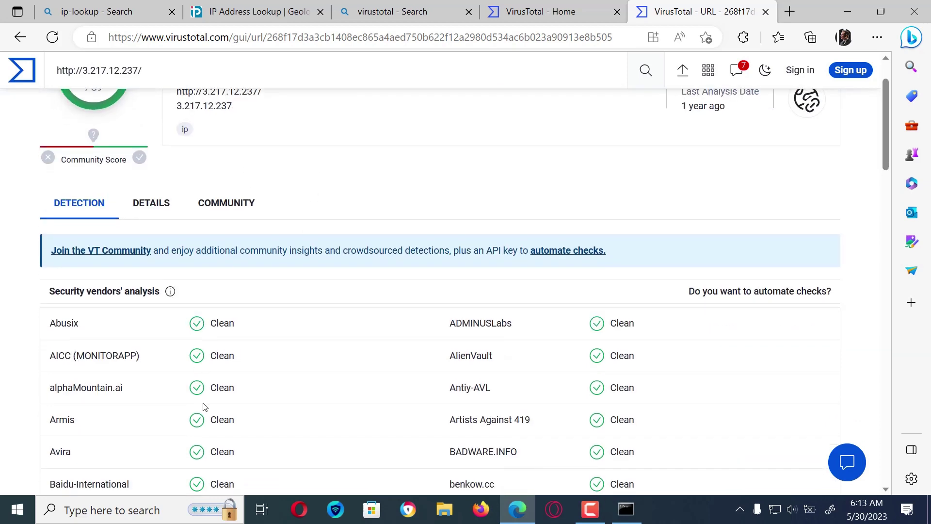
scroll(209, 398, "down", 8)
scroll(217, 386, "up", 9)
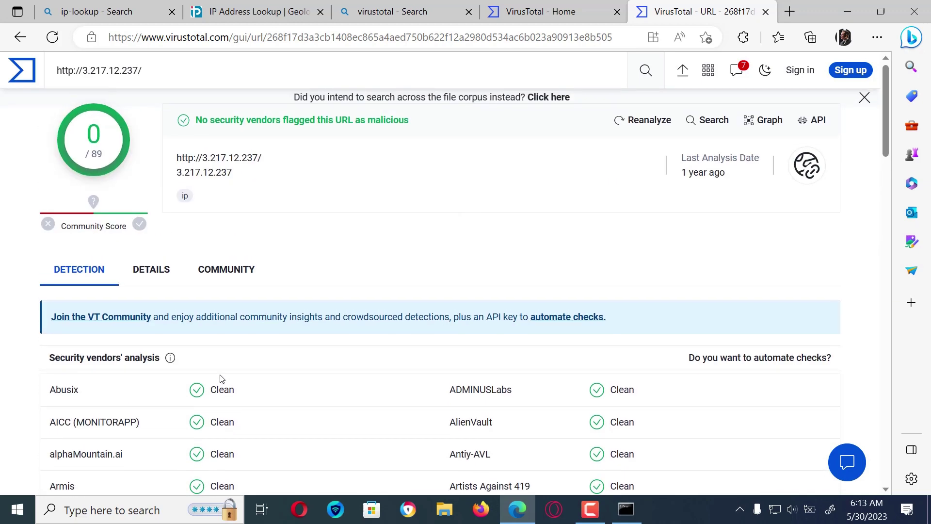
Step: Copy the third ESTABLISHED address, 20.199.120.151, from the netstat output and return to Edge
left_click(627, 510)
scroll(425, 281, "down", 3)
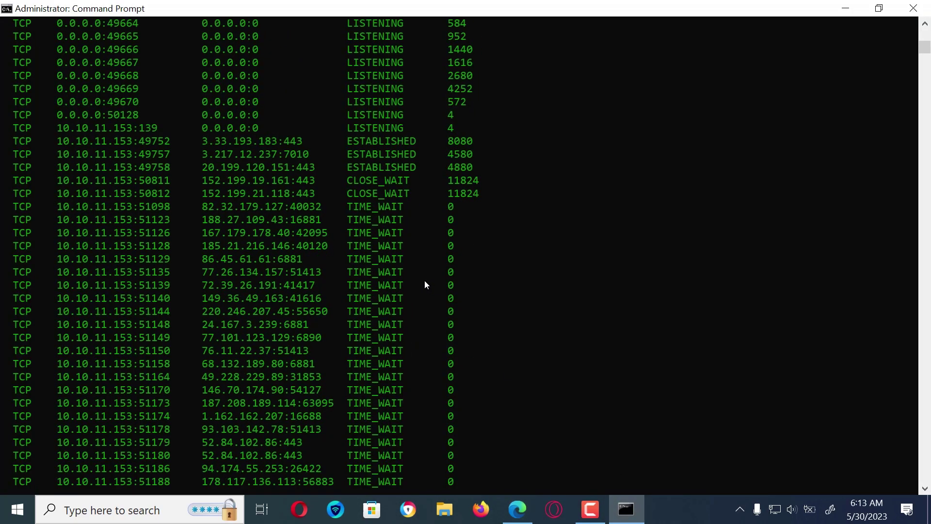
scroll(424, 282, "down", 4)
scroll(425, 281, "up", 6)
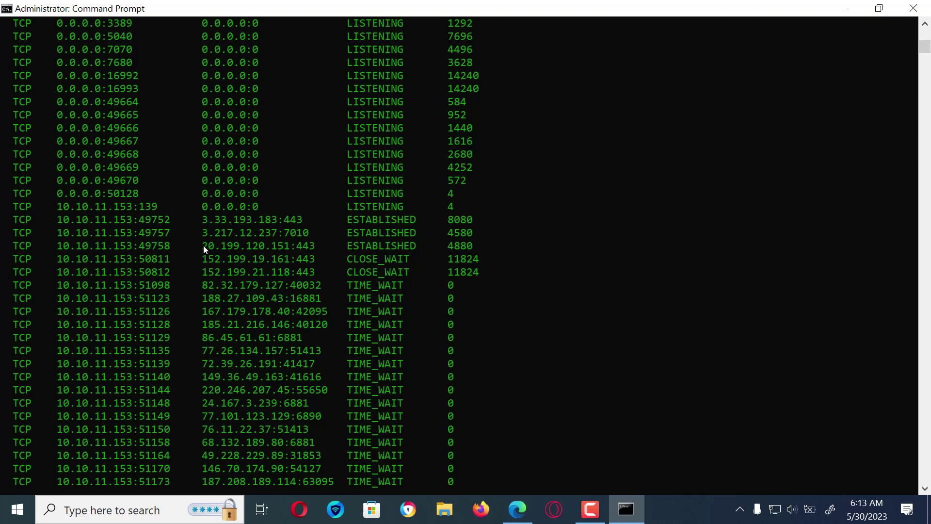
left_click_drag(201, 244, 291, 250)
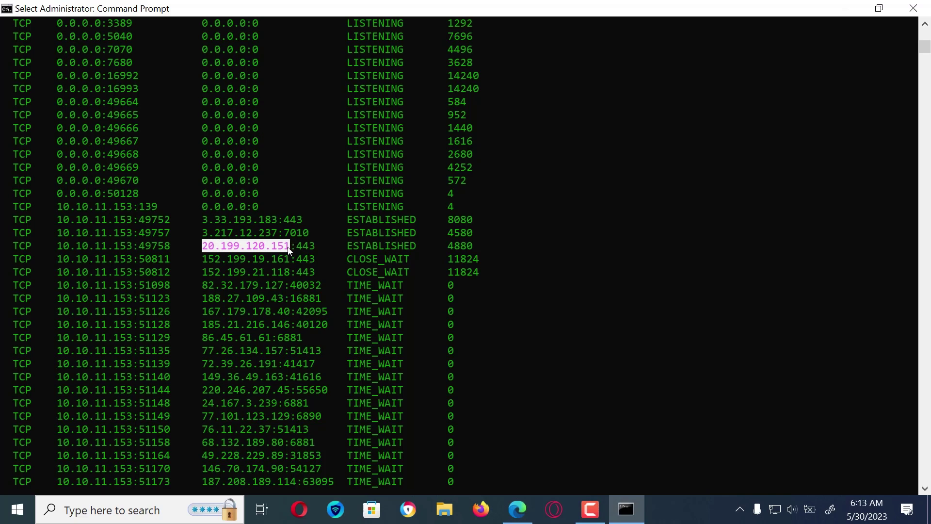
right_click(291, 250)
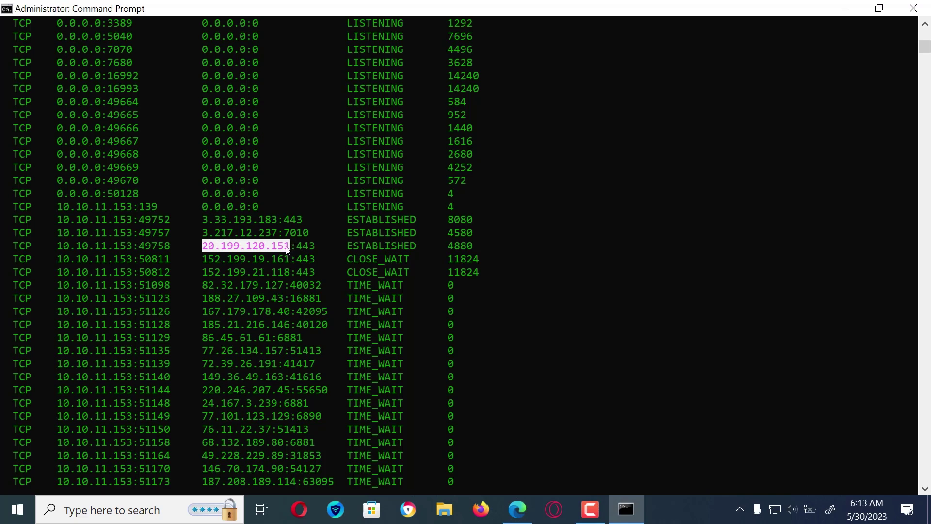
left_click(517, 508)
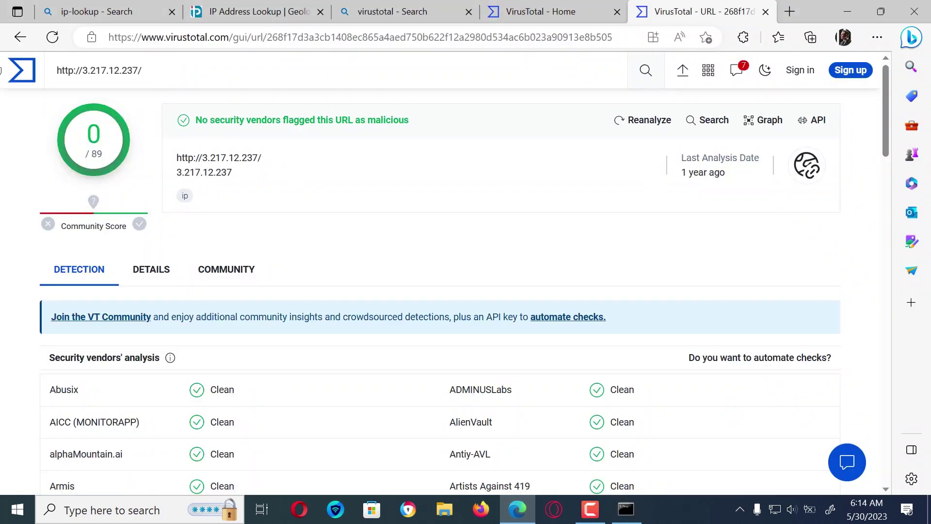
Step: Scan 20.199.120.151 on VirusTotal and check the vendor list, all Clean (0 of 89)
left_click(20, 38)
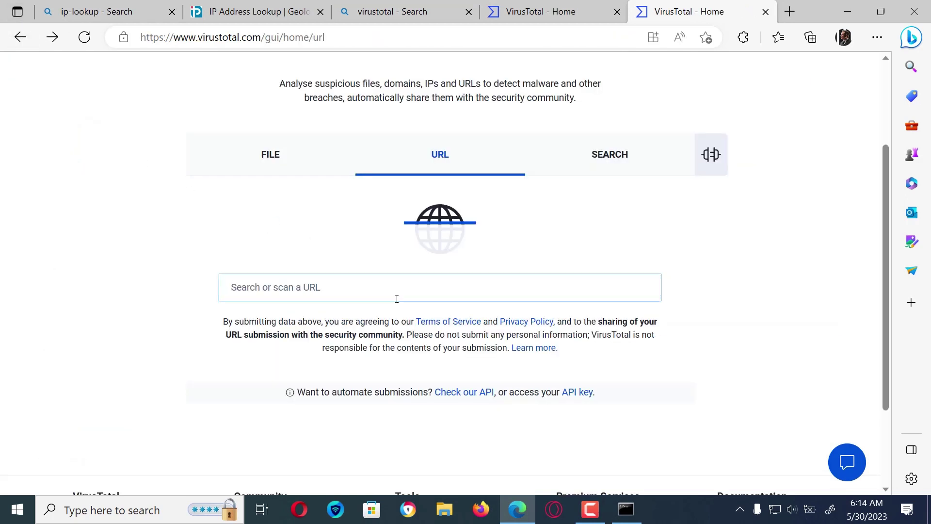
right_click(392, 291)
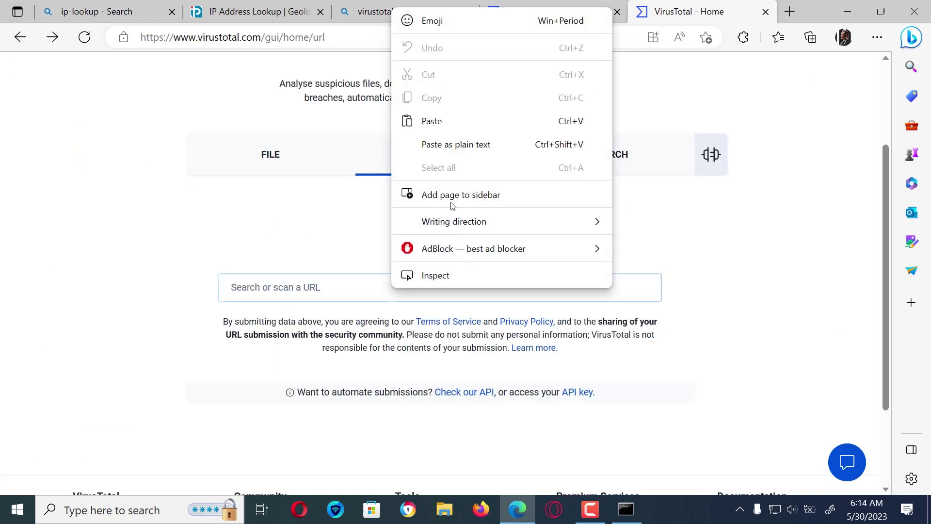
left_click(432, 121)
key("Return")
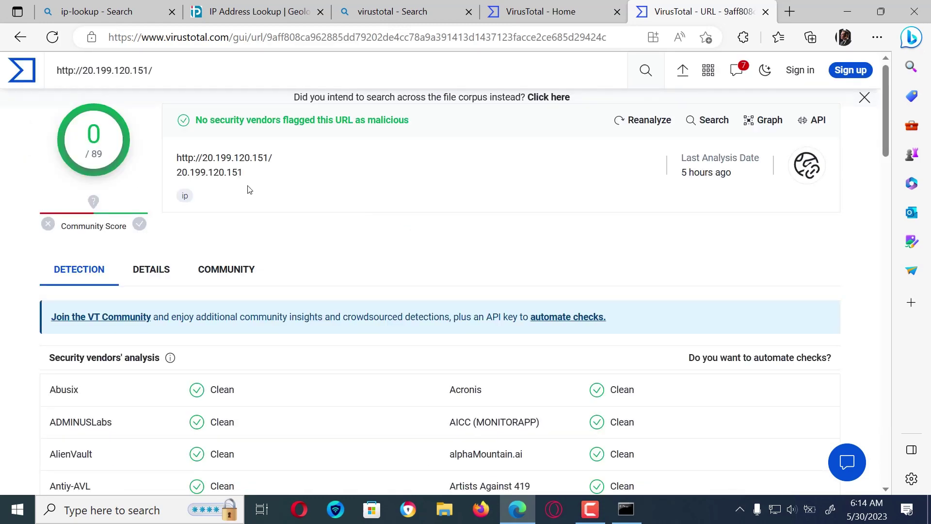
scroll(248, 188, "down", 4)
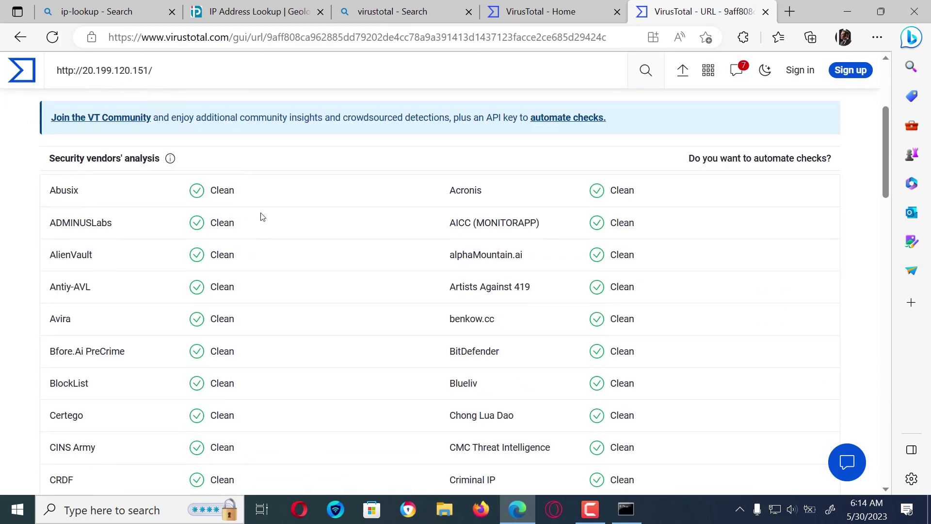
Step: Look up 20.199.120.151 on iplocation.net, highlighting country France and ISP Microsoft Corporation
left_click(252, 11)
right_click(85, 345)
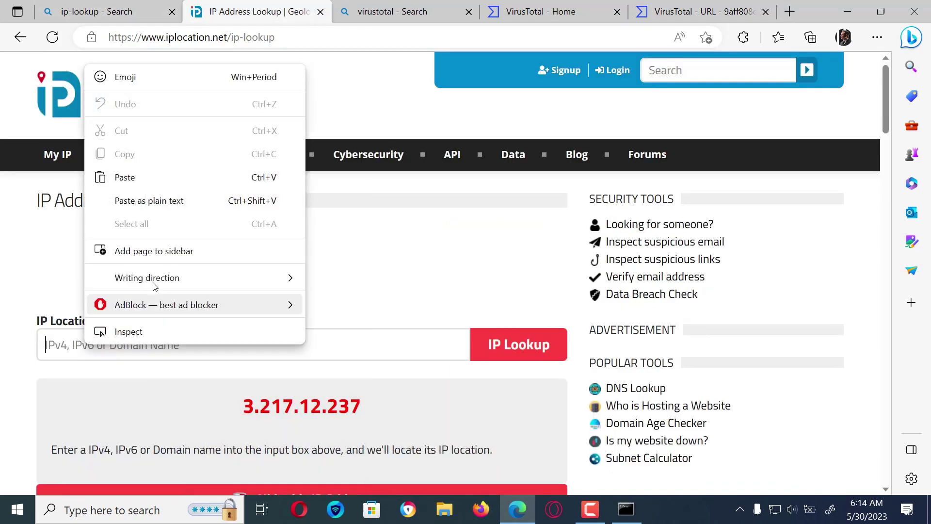
left_click(119, 176)
left_click(527, 335)
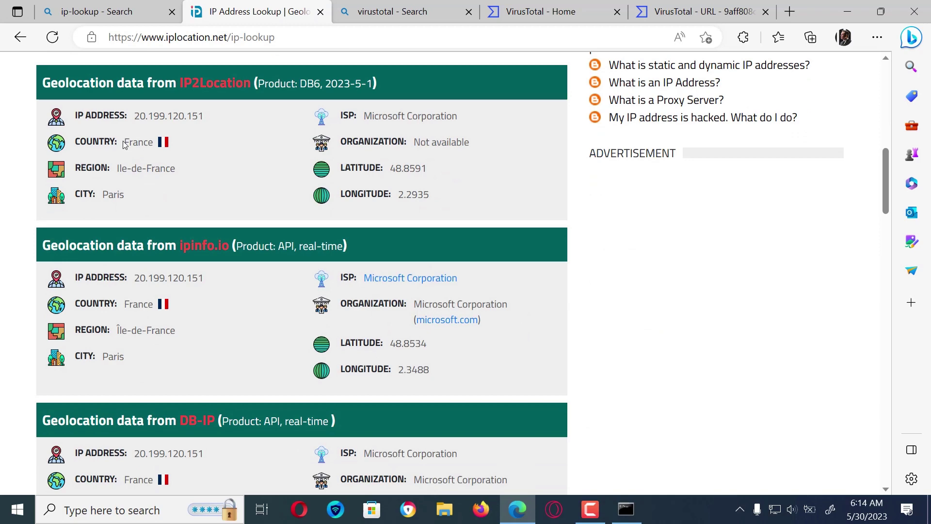
left_click_drag(124, 144, 167, 148)
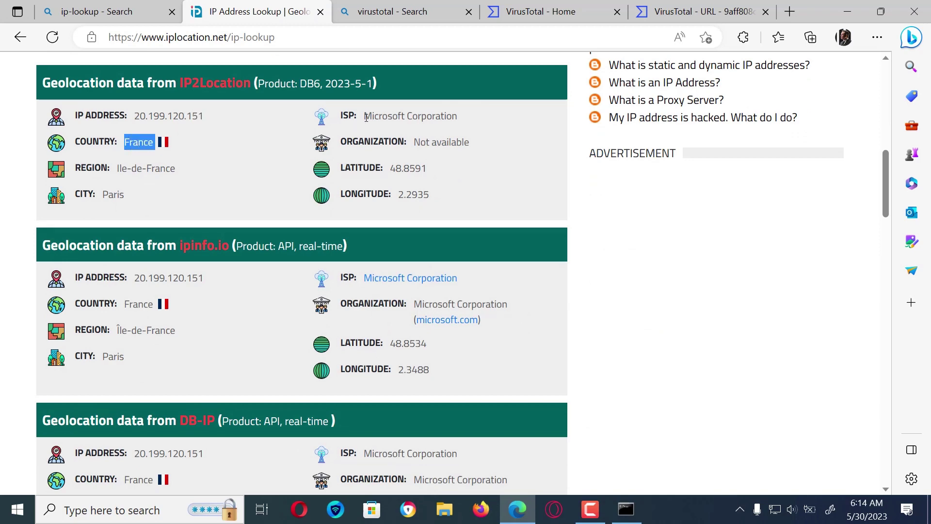
left_click_drag(365, 116, 479, 124)
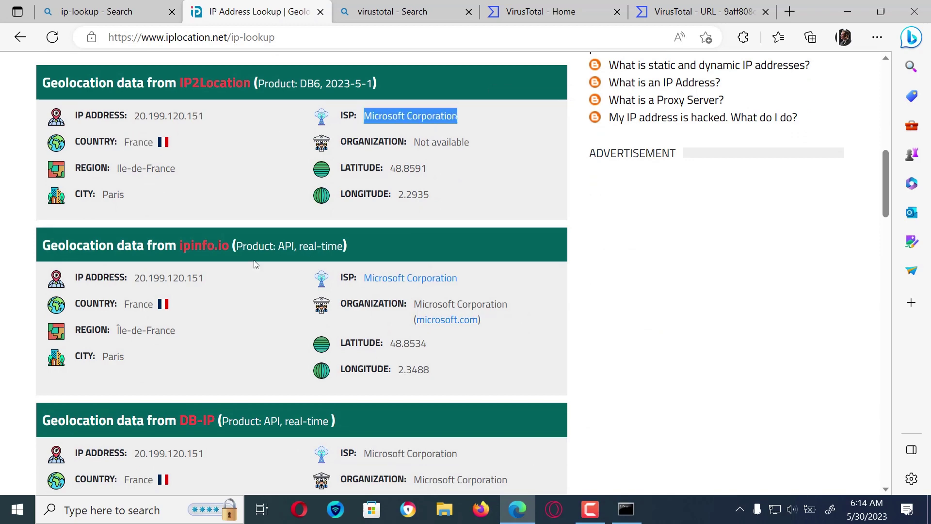
scroll(256, 265, "up", 10)
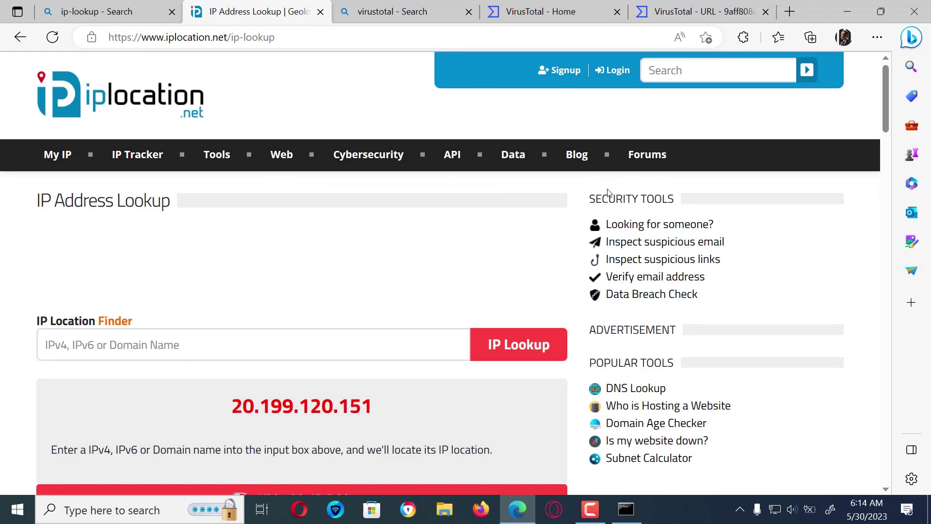
Step: Copy 77.88.55.60 from the netstat output, then go back to the iplocation.net page in Edge
left_click(626, 510)
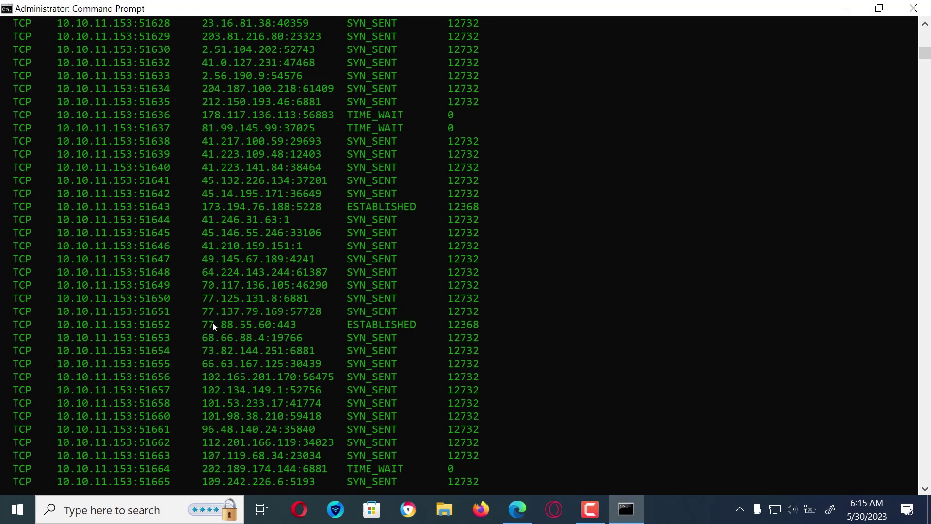
left_click_drag(203, 323, 216, 325)
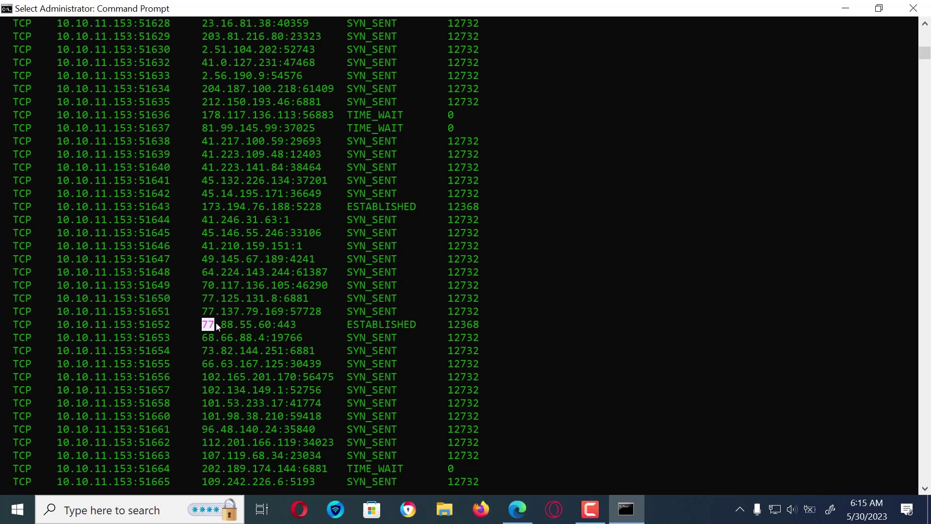
right_click(259, 323)
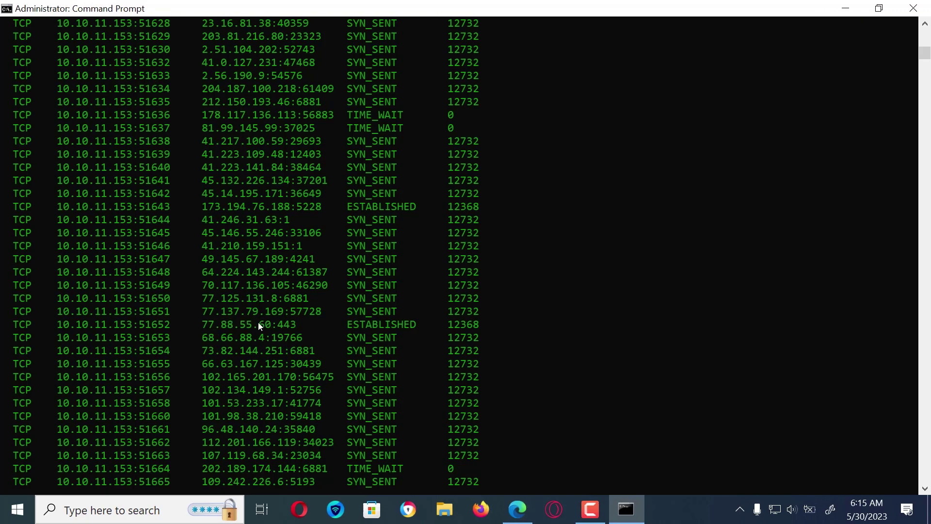
left_click(517, 512)
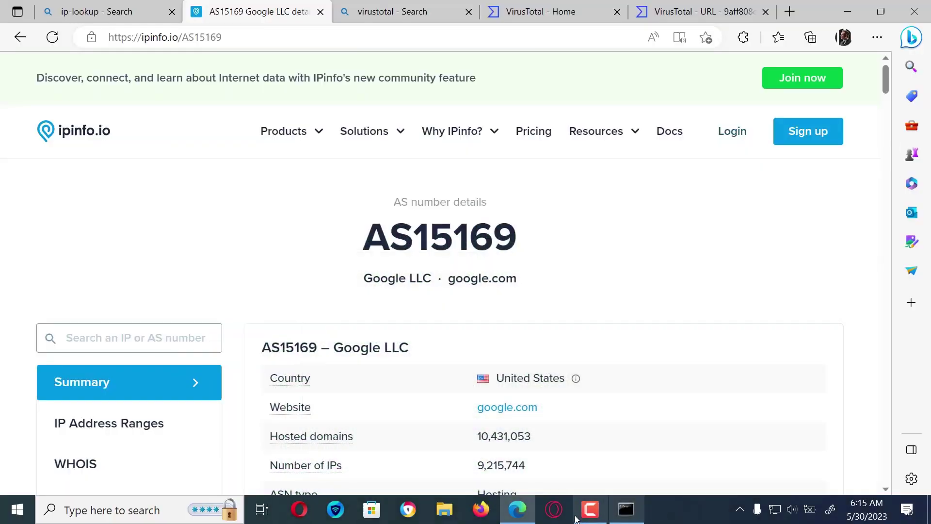
left_click(517, 511)
left_click(517, 512)
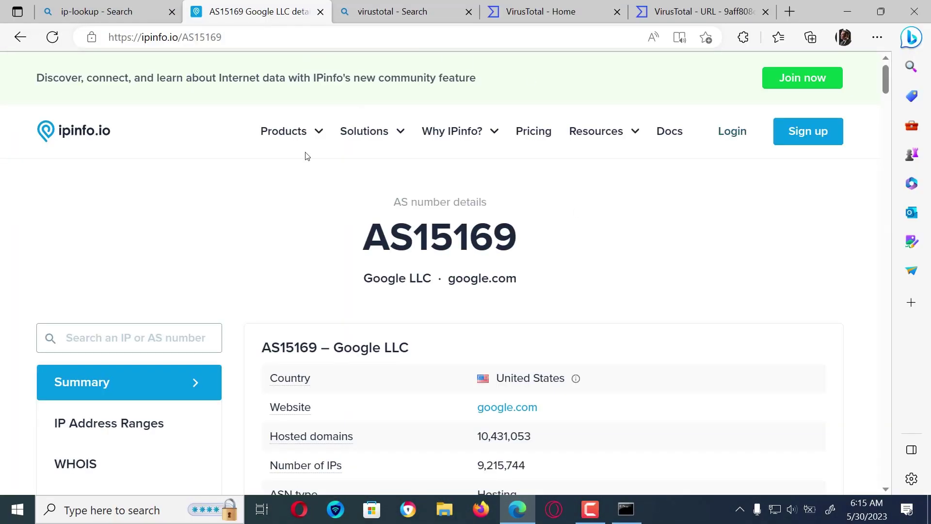
left_click(20, 37)
Step: Look up 77.88.55.60 on iplocation.net, highlighting country Russia and ISP Yandex LLC
right_click(137, 345)
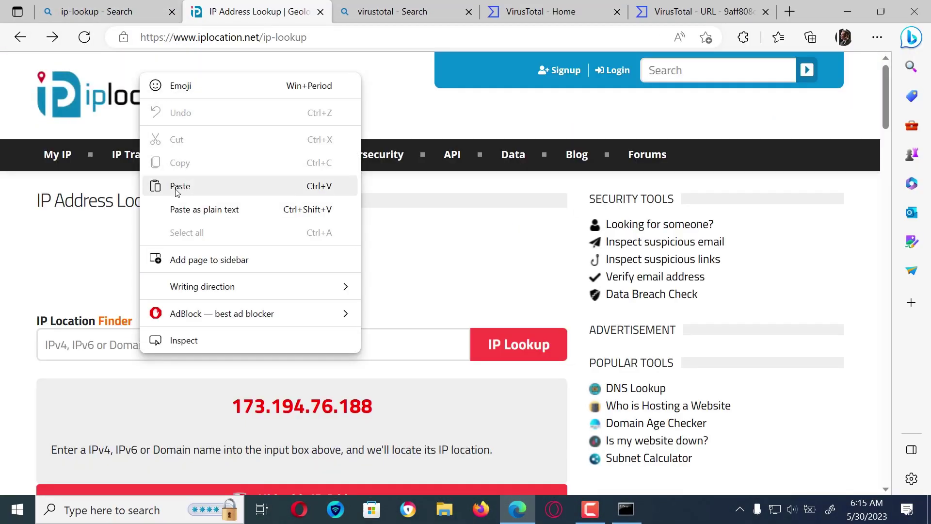
left_click(181, 182)
left_click(499, 344)
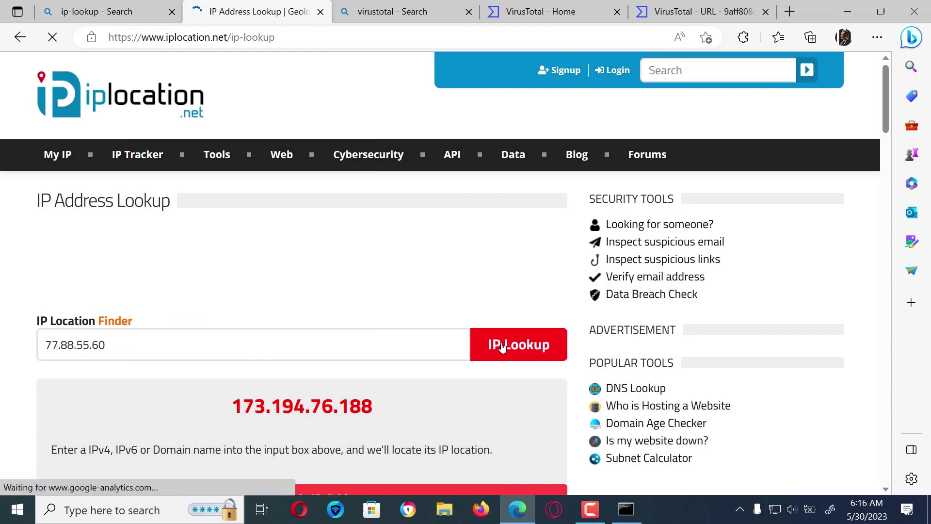
scroll(401, 340, "down", 7)
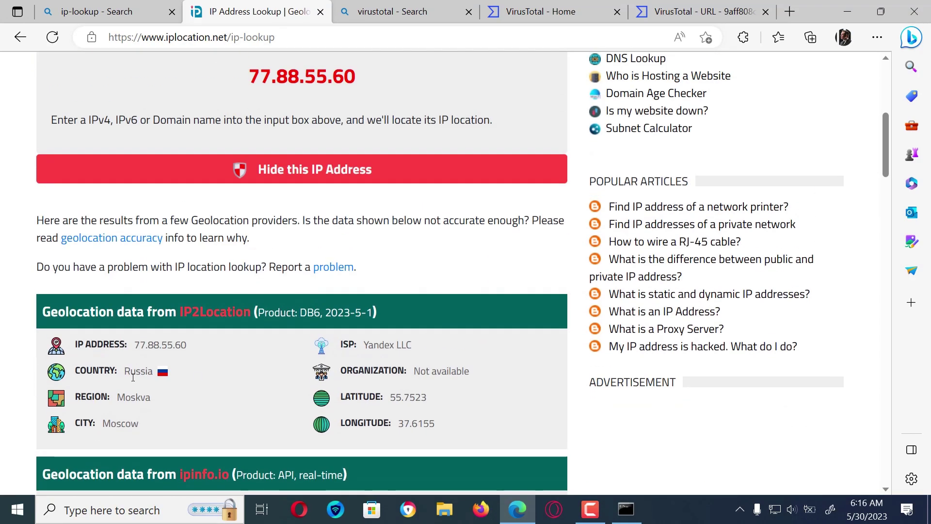
left_click_drag(125, 372, 183, 375)
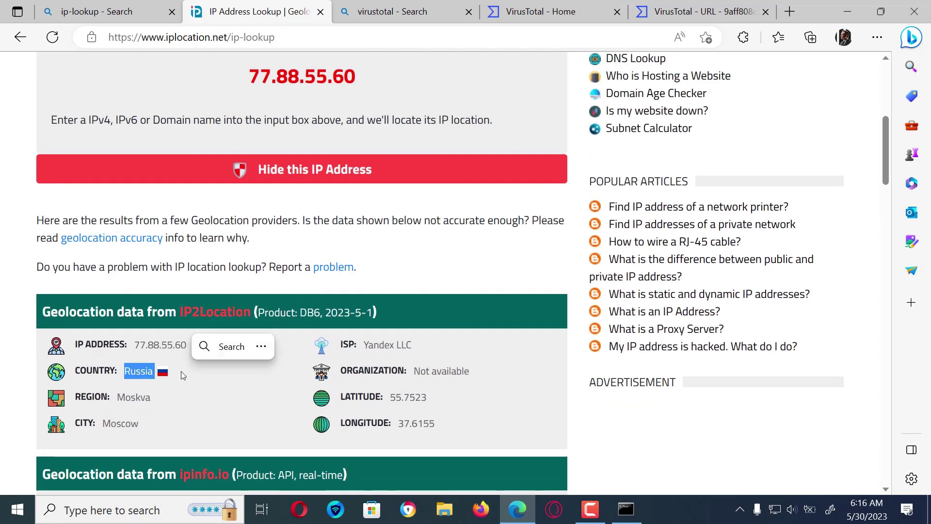
left_click_drag(365, 345, 407, 349)
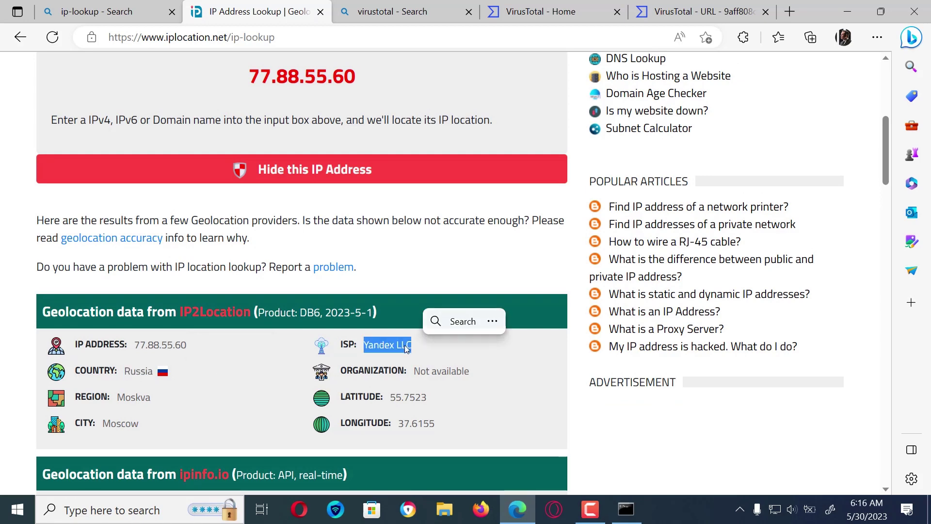
left_click(137, 370)
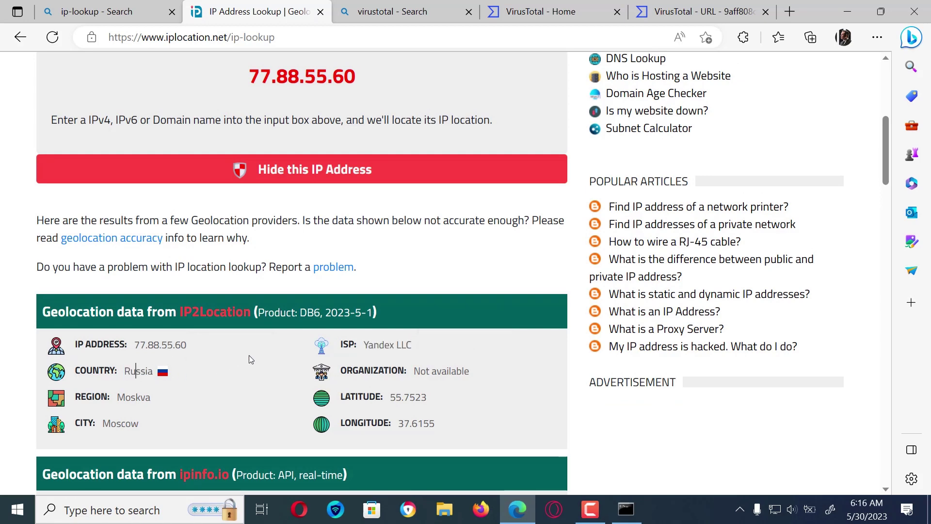
scroll(249, 356, "down", 5)
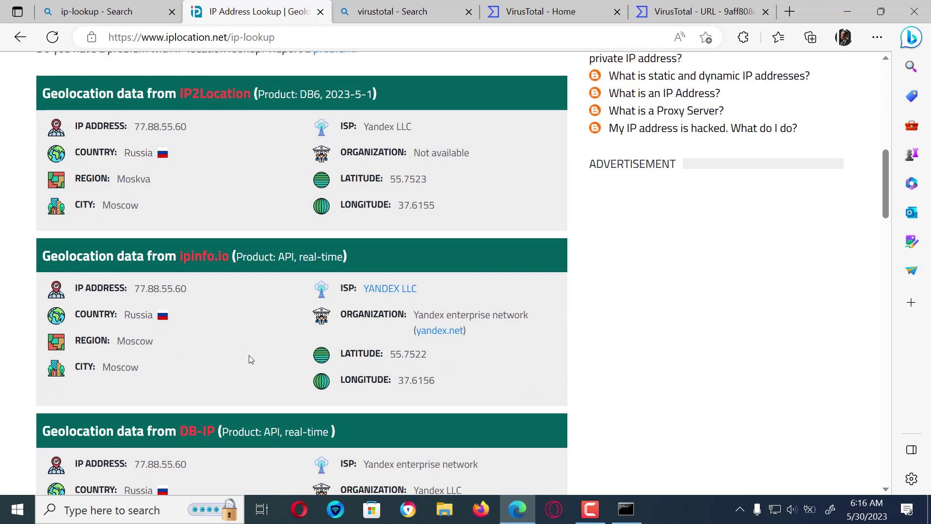
scroll(543, 331, "up", 10)
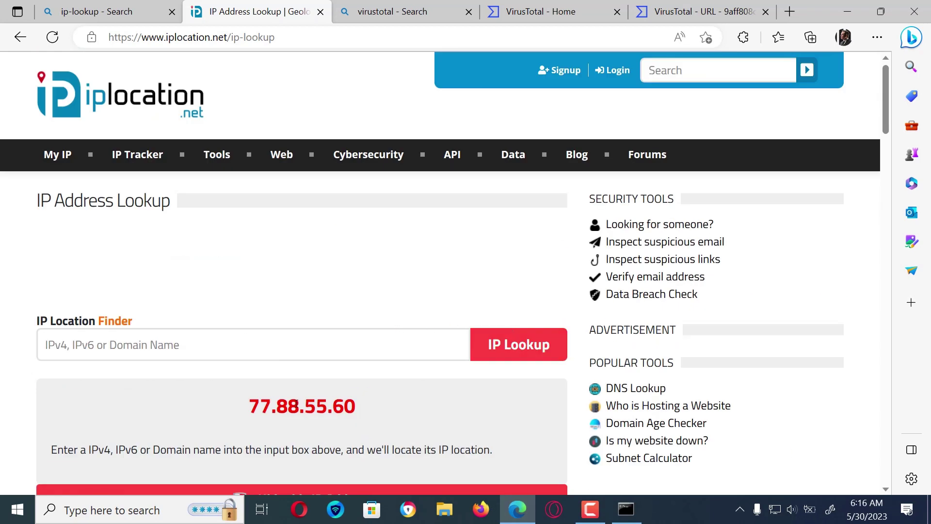
left_click(703, 11)
Step: Scan 77.88.55.60 as a URL on VirusTotal and review the vendor results
left_click(570, 4)
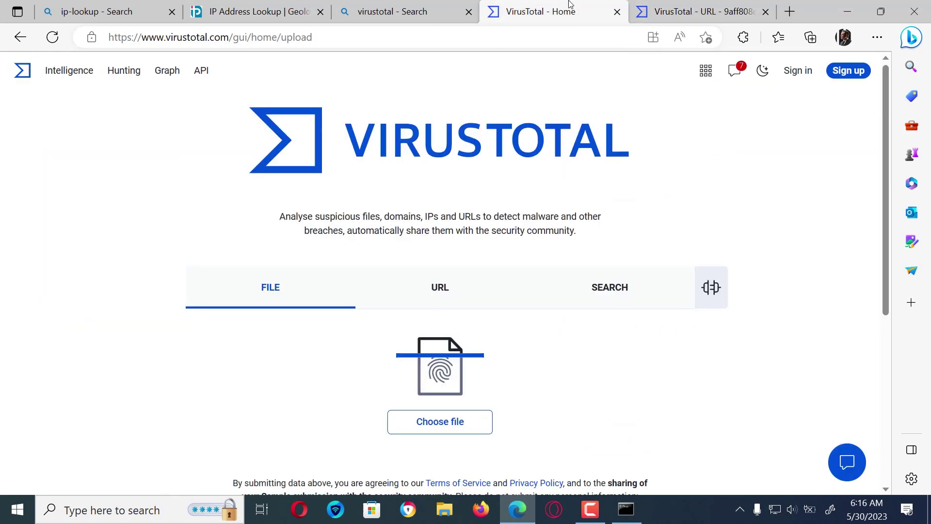
left_click(446, 291)
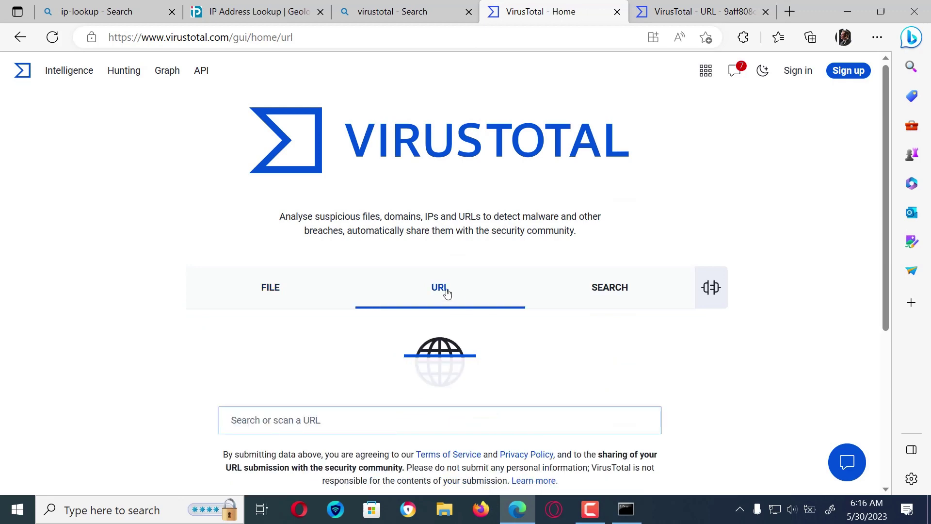
scroll(446, 294, "down", 4)
right_click(385, 221)
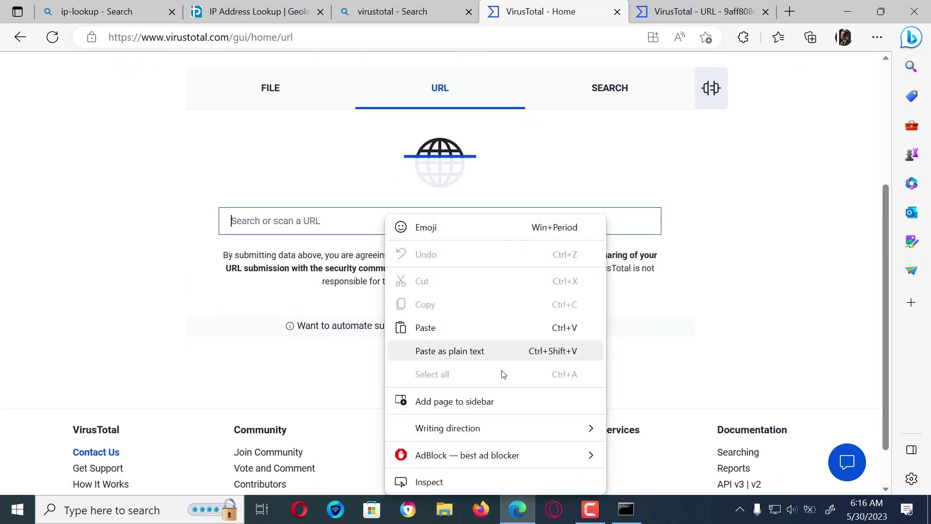
left_click(424, 328)
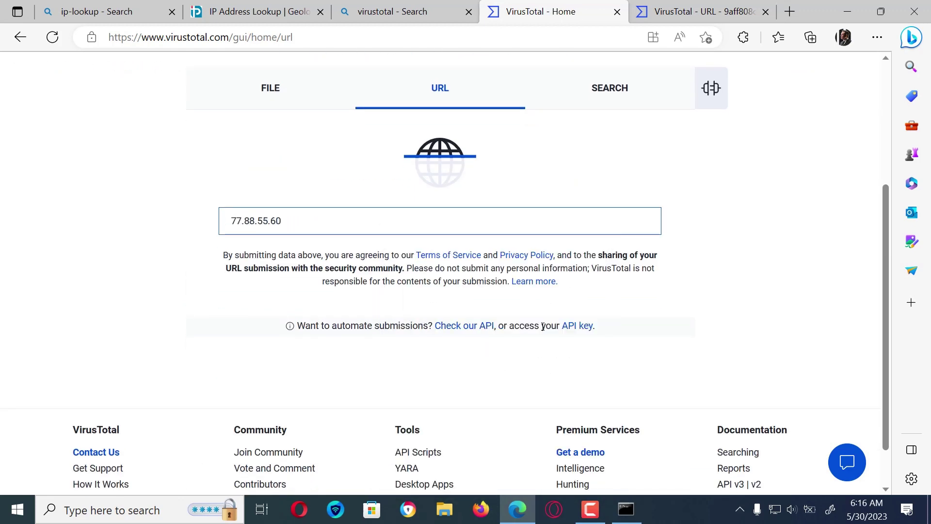
key("Return")
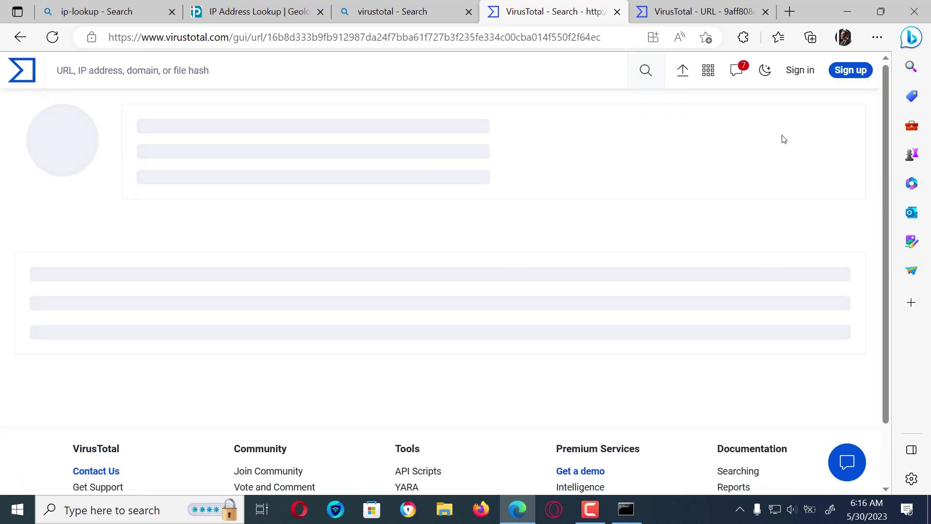
scroll(457, 235, "down", 1)
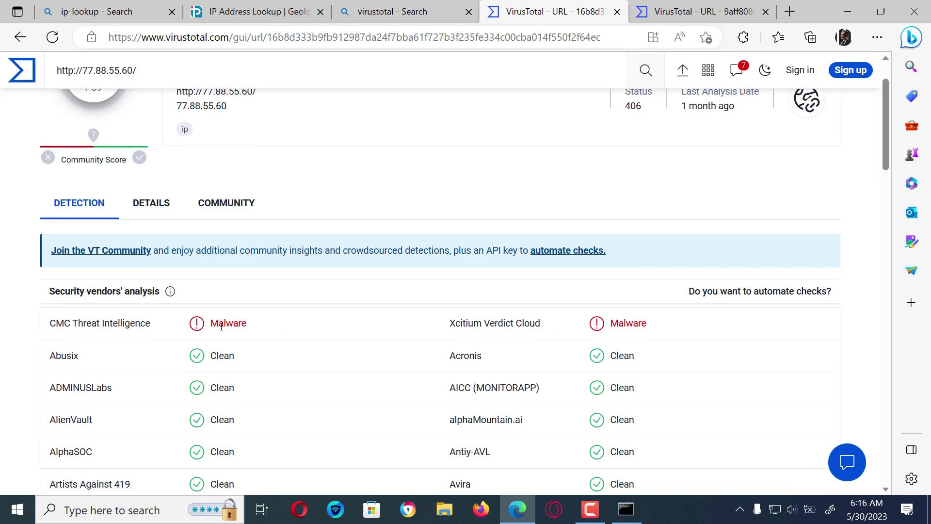
scroll(248, 336, "down", 8)
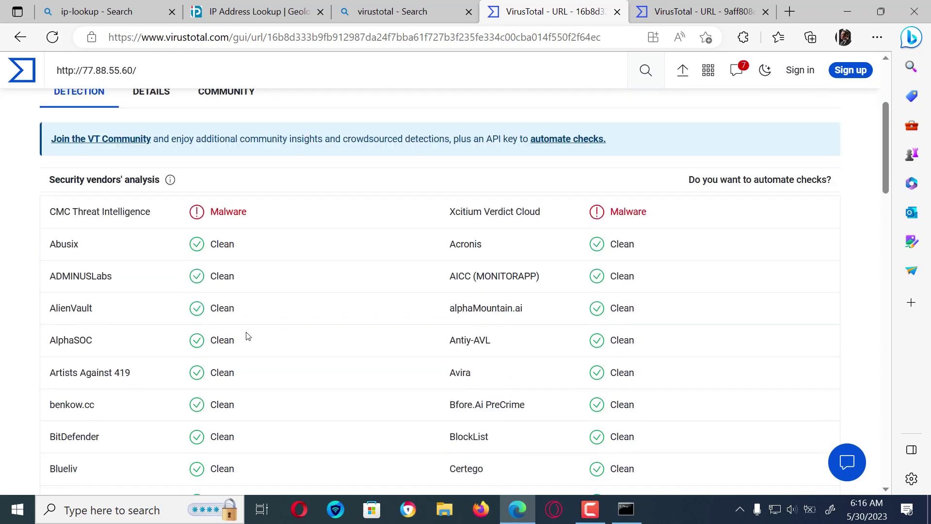
scroll(248, 335, "down", 15)
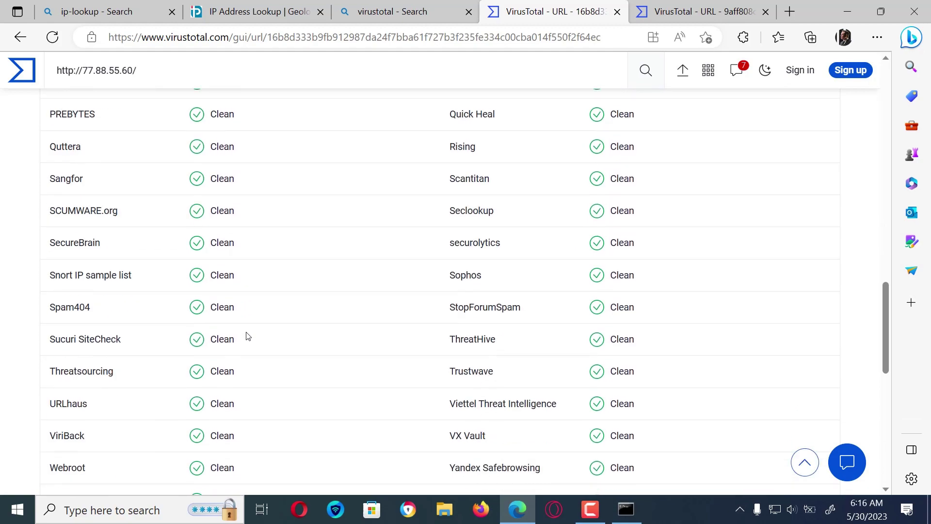
scroll(248, 335, "up", 20)
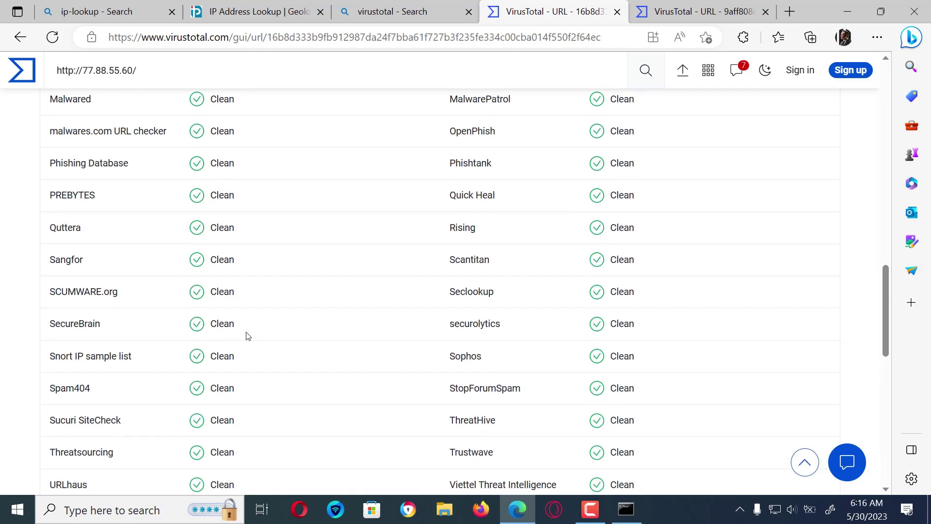
scroll(247, 334, "up", 3)
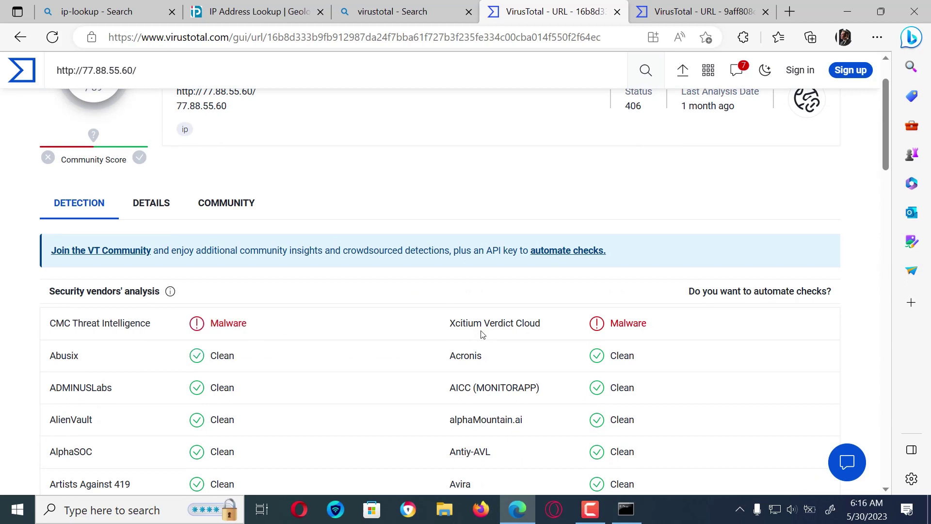
Step: Review the DETAILS tab for 77.88.55.60, including categories and submission history
left_click(148, 206)
scroll(233, 320, "down", 3)
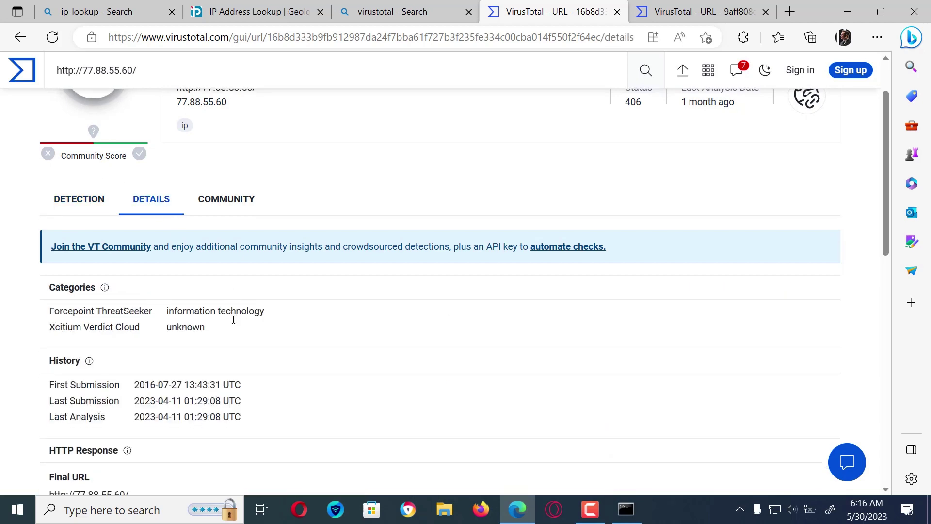
scroll(233, 323, "down", 4)
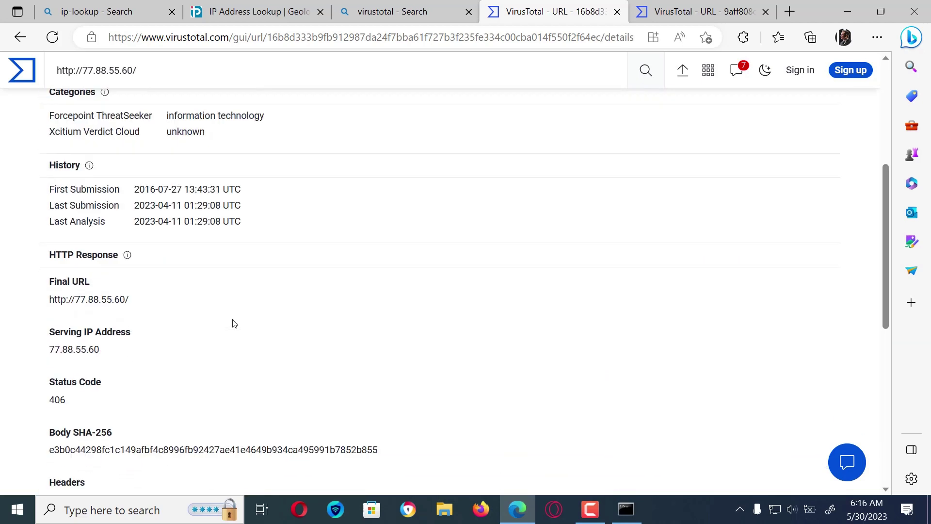
scroll(233, 320, "down", 3)
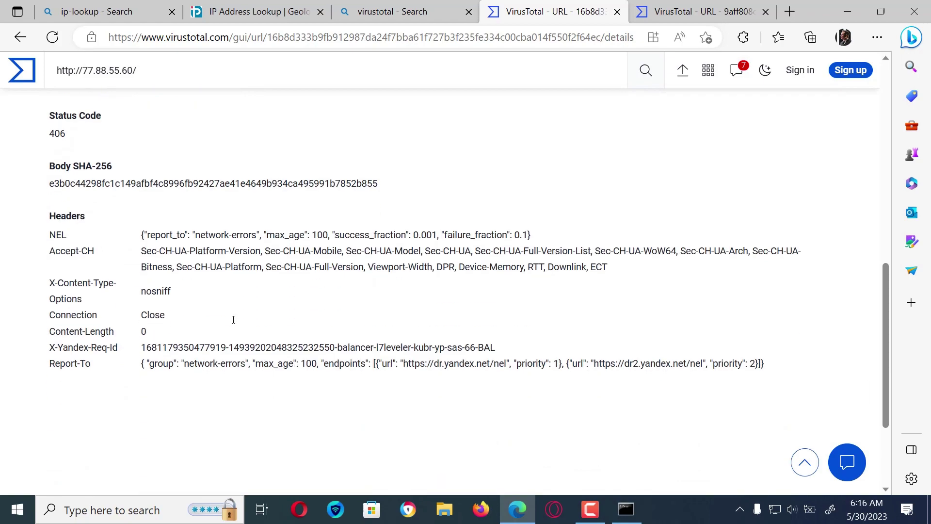
scroll(233, 319, "down", 3)
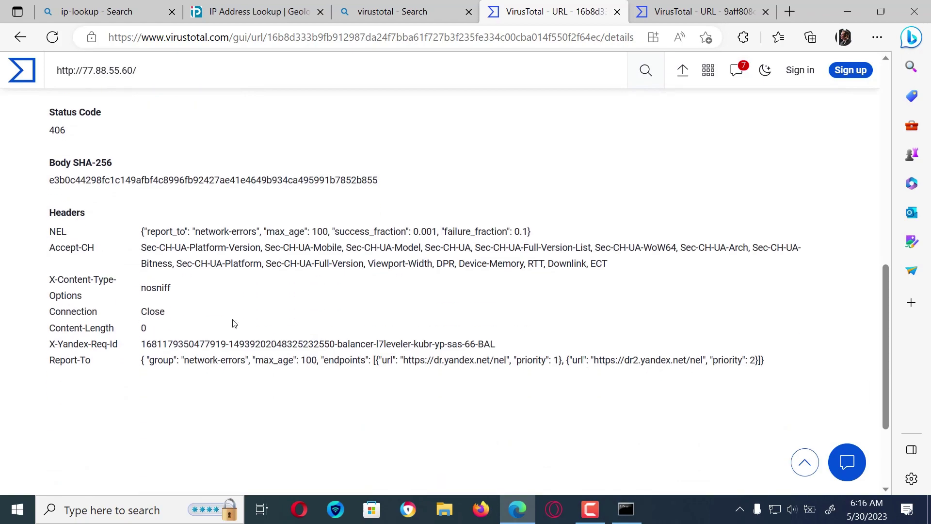
scroll(234, 321, "up", 9)
scroll(234, 323, "up", 5)
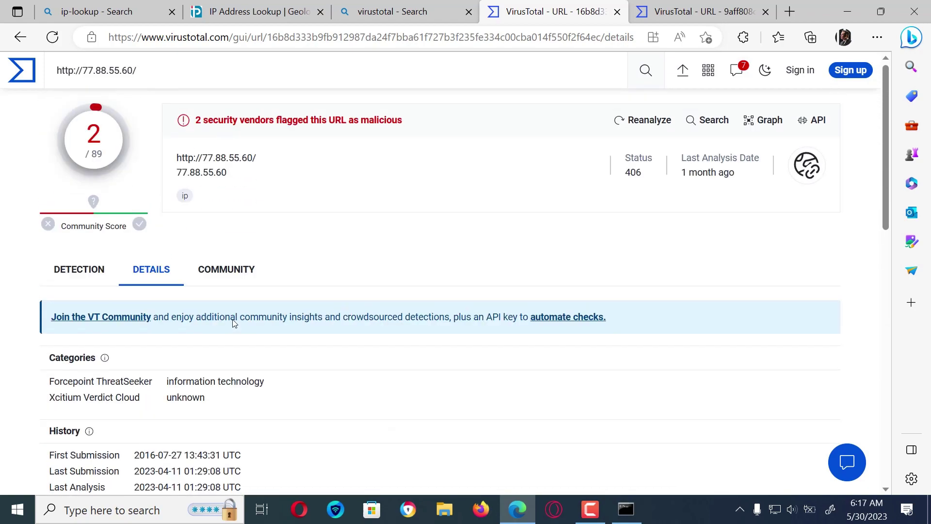
Step: In the netstat output, select PID 12368 on the ESTABLISHED 77.88.55.60:443 line
left_click(631, 519)
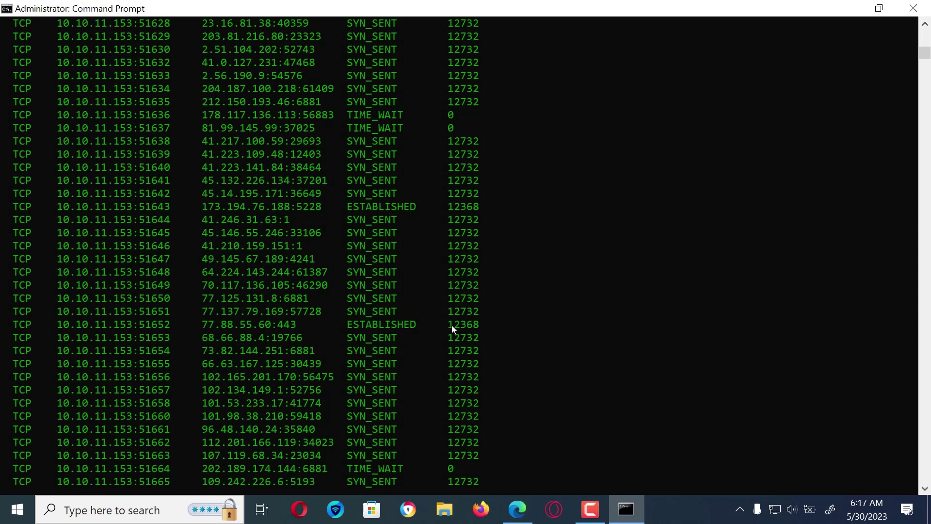
left_click_drag(447, 327, 486, 330)
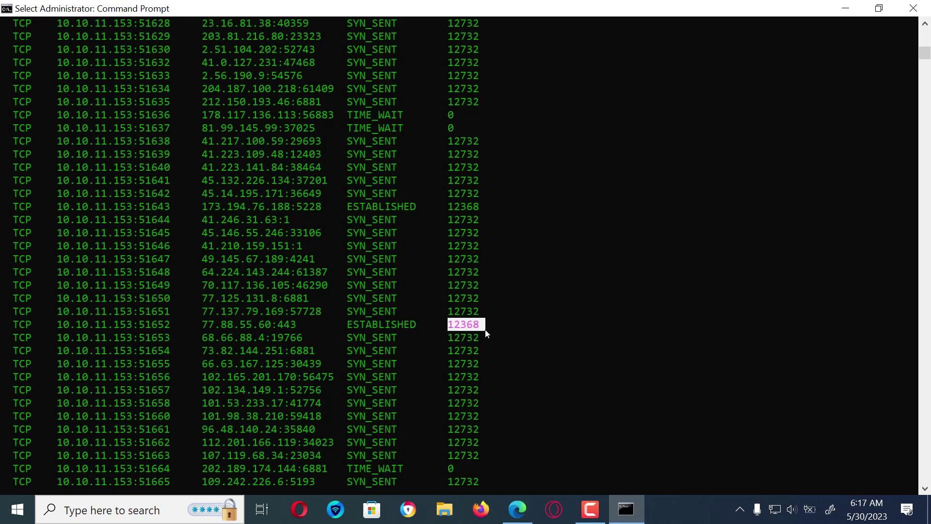
left_click(486, 332)
left_click_drag(450, 326, 478, 331)
Step: Launch Task Manager from the Start search and maximize its window
left_click(844, 6)
key("super")
type("tas")
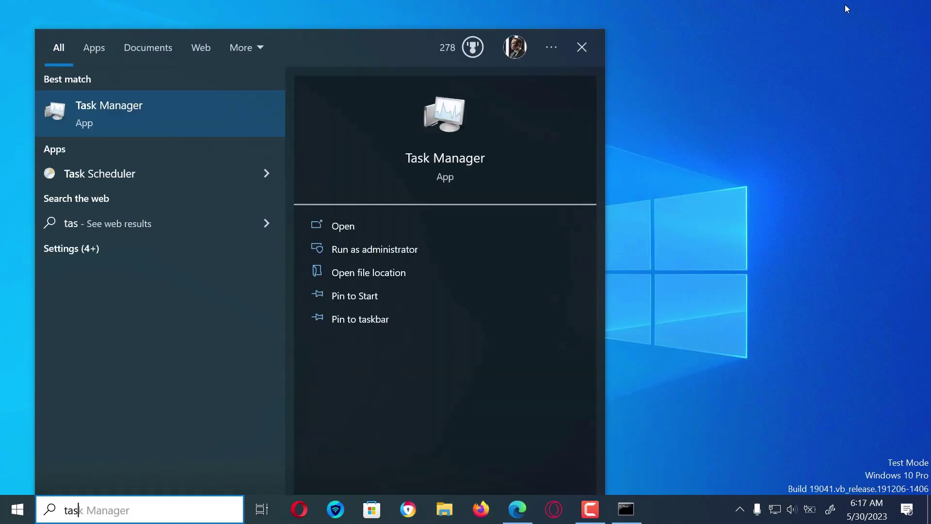
key("Return")
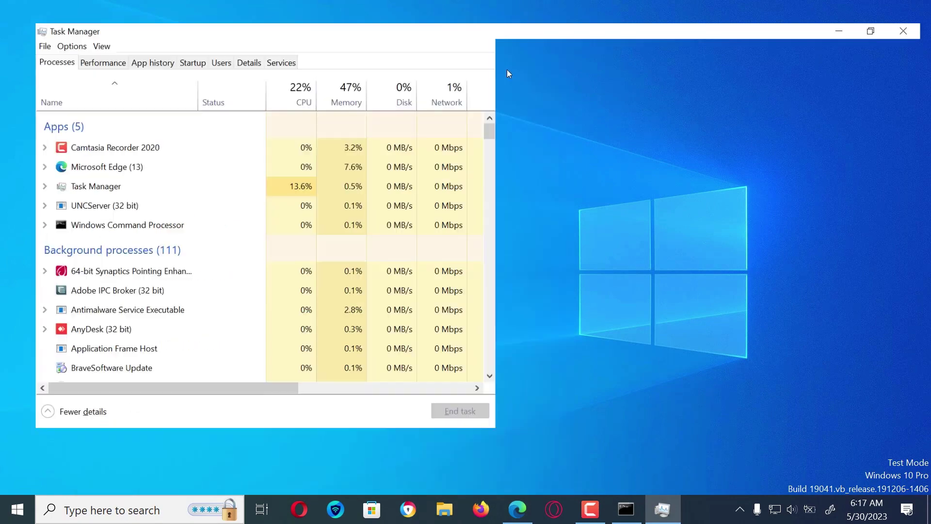
left_click(509, 72)
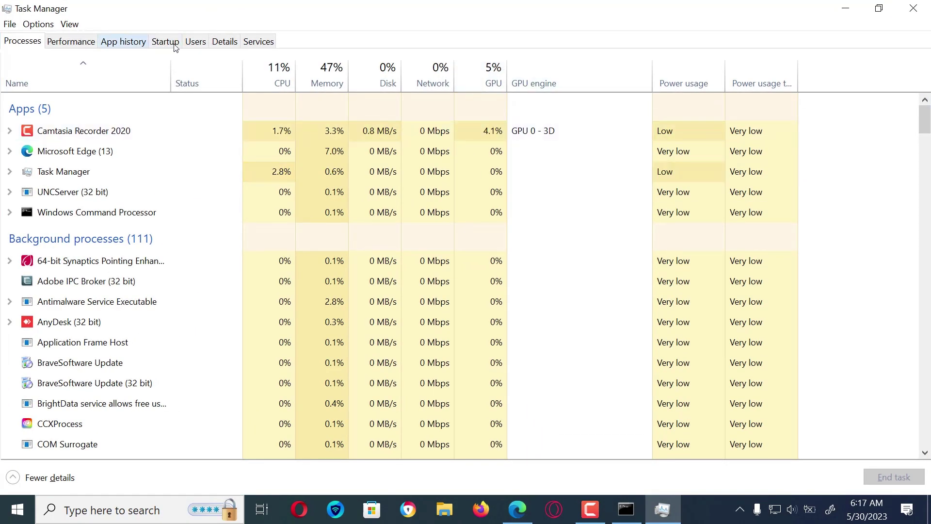
Step: Show the Details process list sorted by PID in descending order
left_click(231, 42)
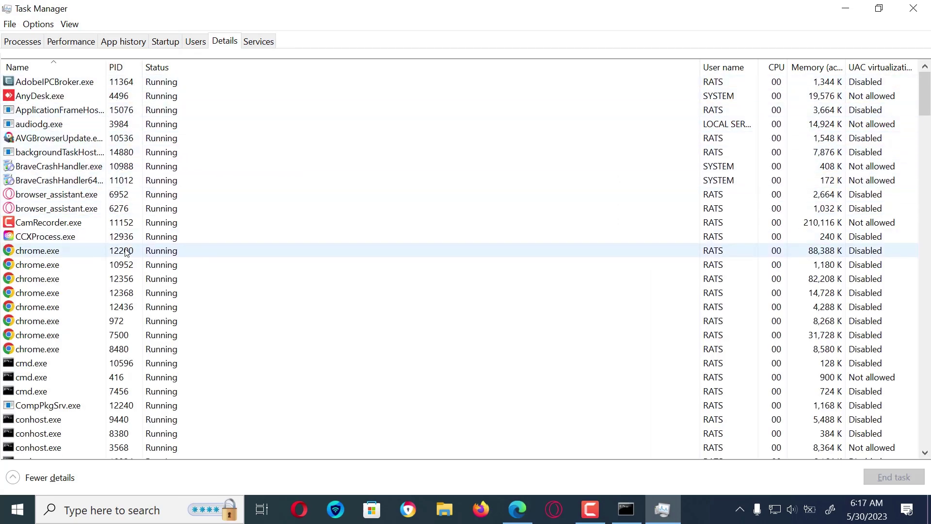
left_click(116, 67)
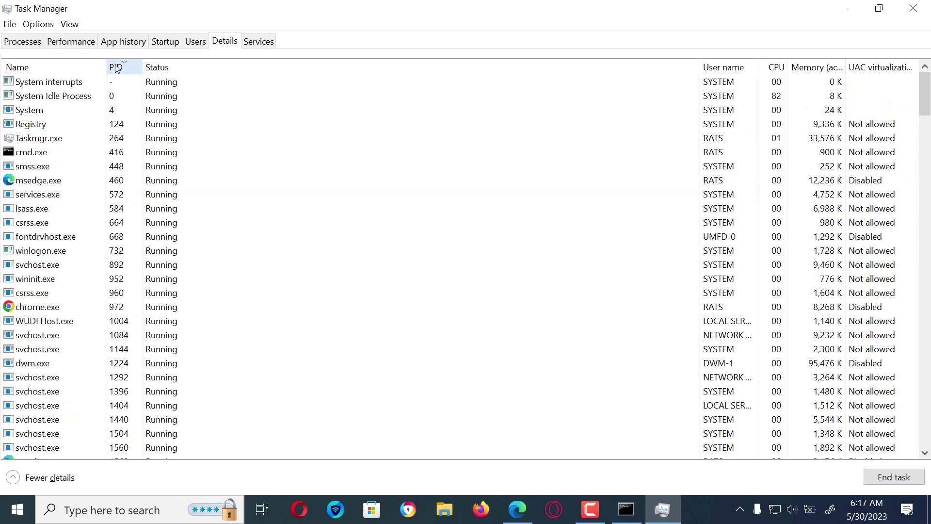
left_click(116, 68)
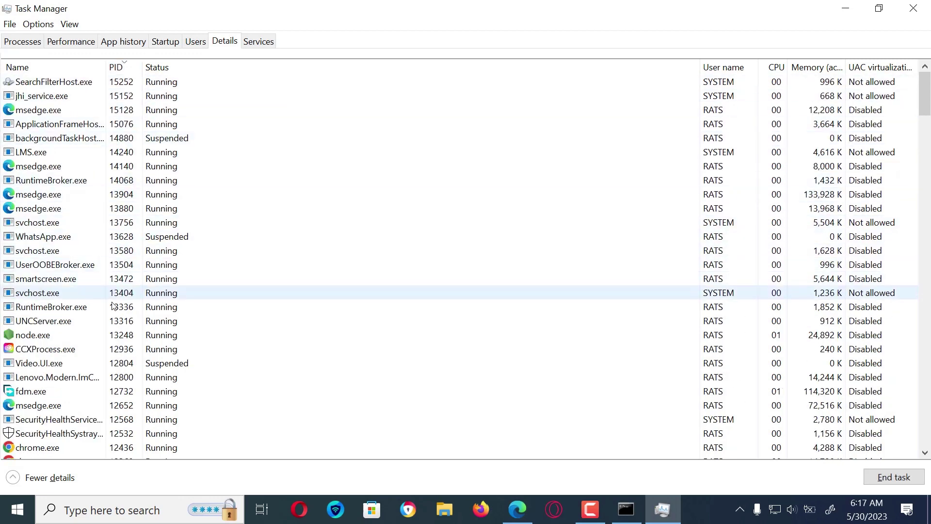
scroll(126, 418, "down", 1)
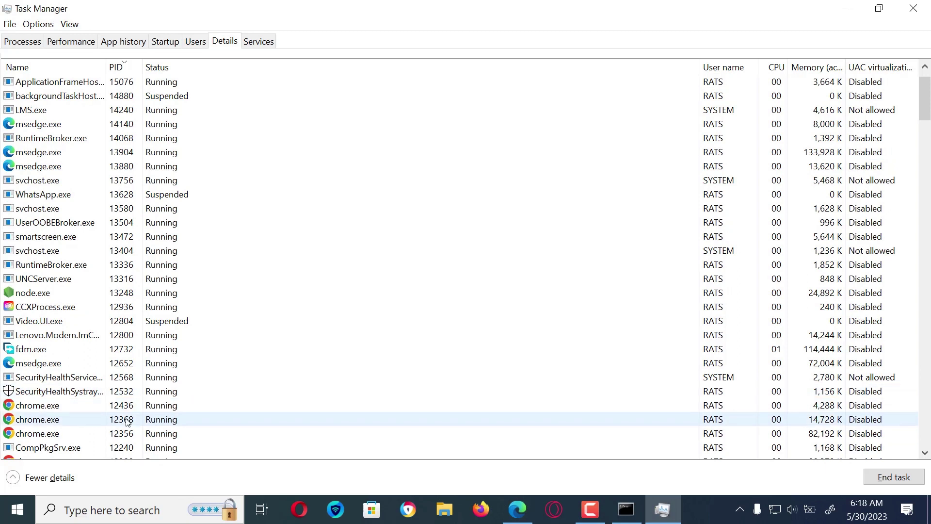
Step: Open the properties of chrome.exe with PID 12368 and view its Google LLC digital signature
left_click(50, 420)
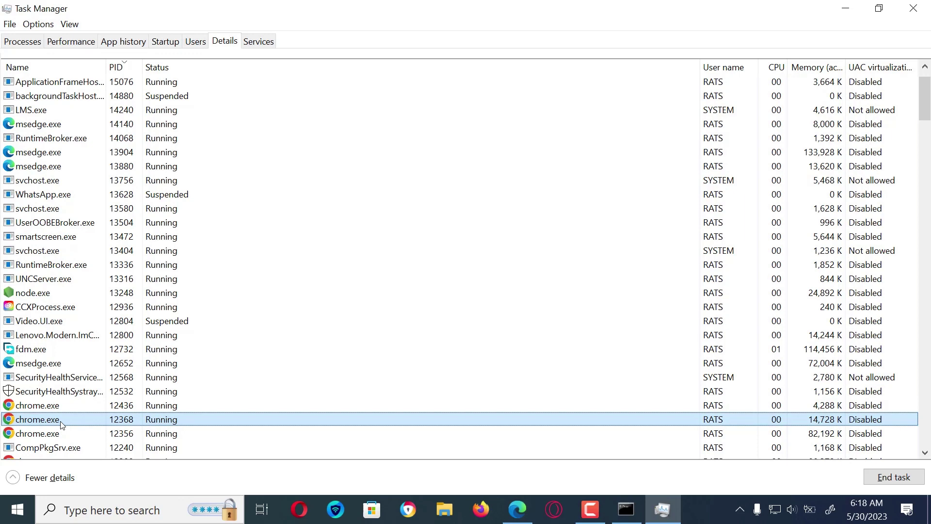
right_click(62, 425)
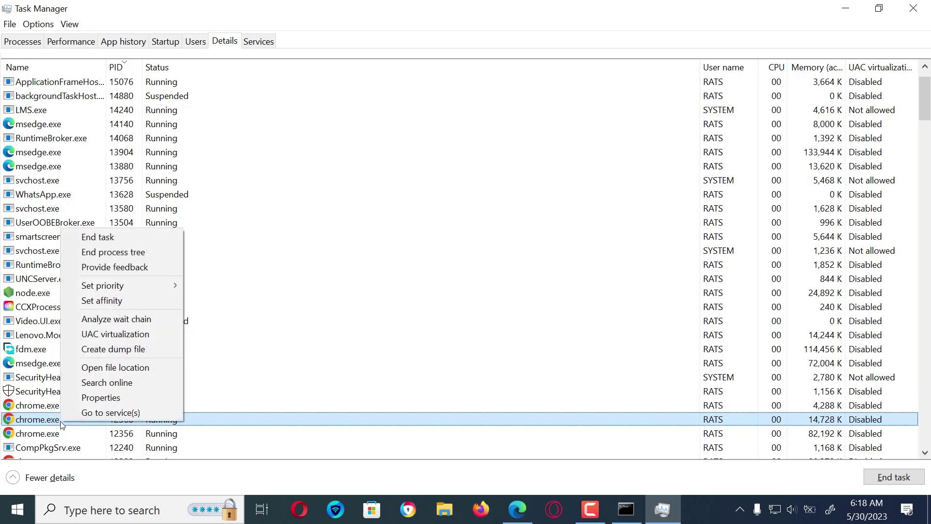
left_click(94, 399)
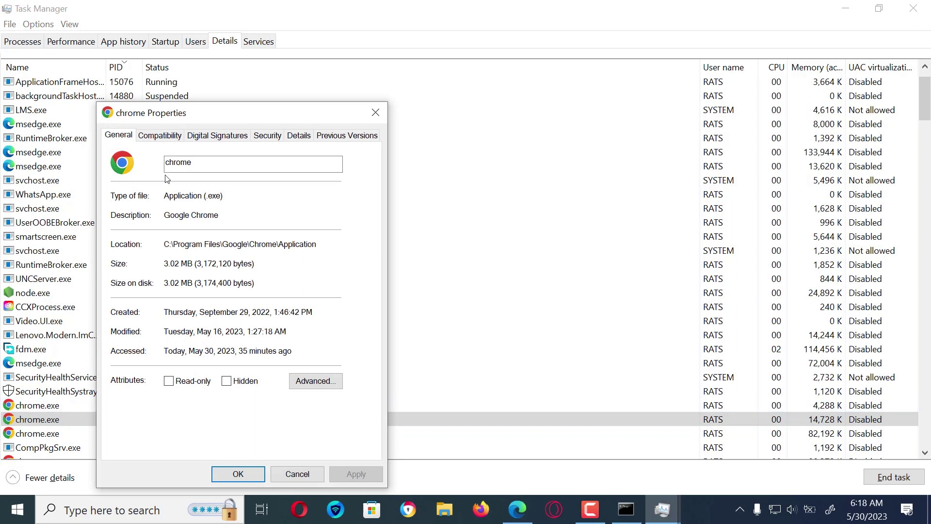
left_click(236, 140)
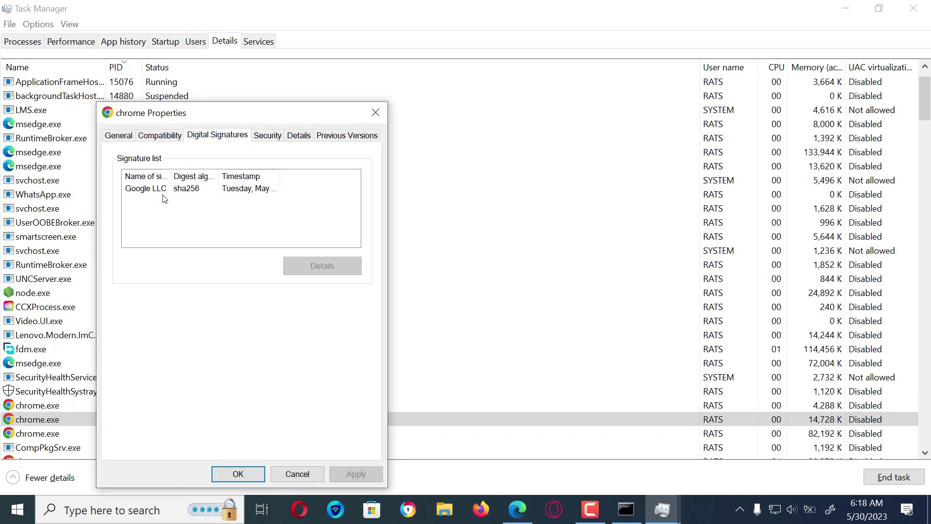